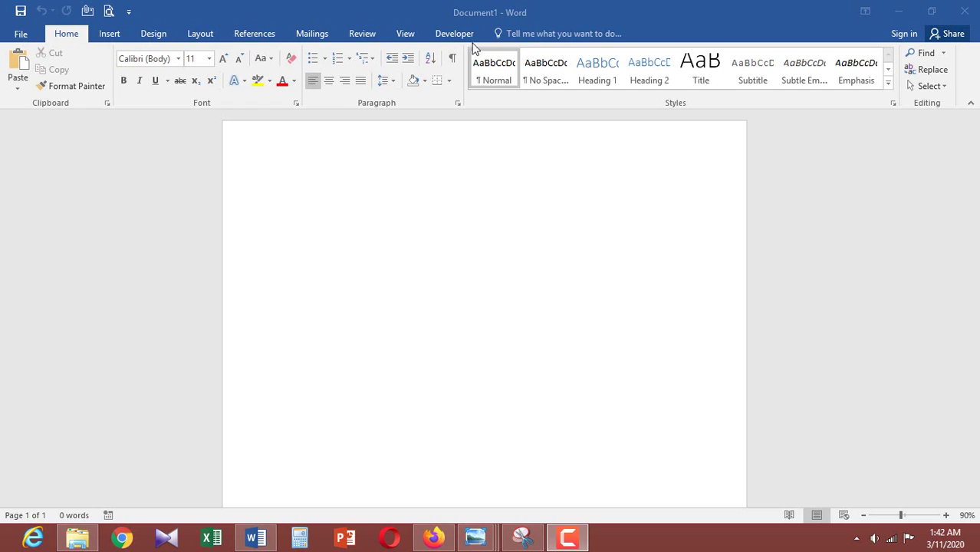
# Open the Watermark gallery from the Design tab to show the CONFIDENTIAL and DO NOT COPY presets.
pyautogui.click(157, 38)
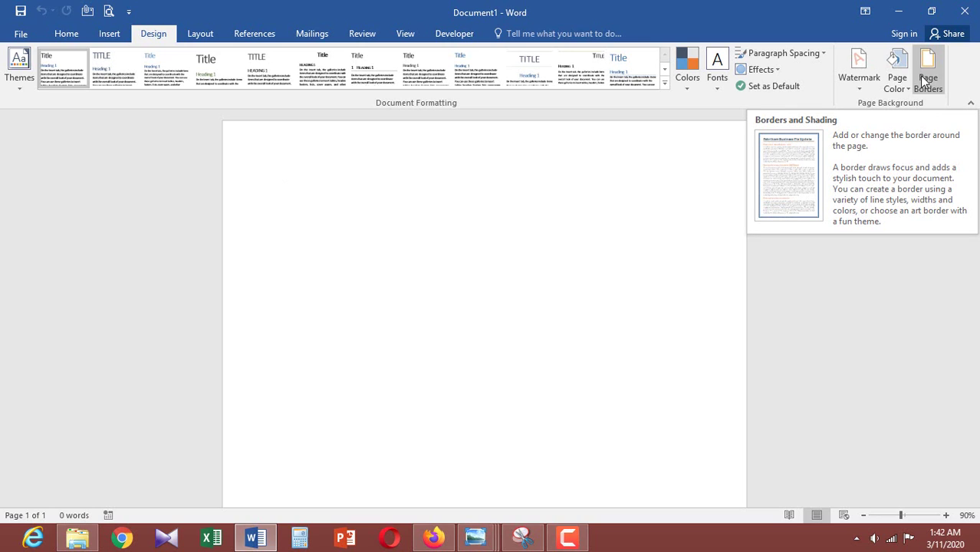
pyautogui.click(846, 83)
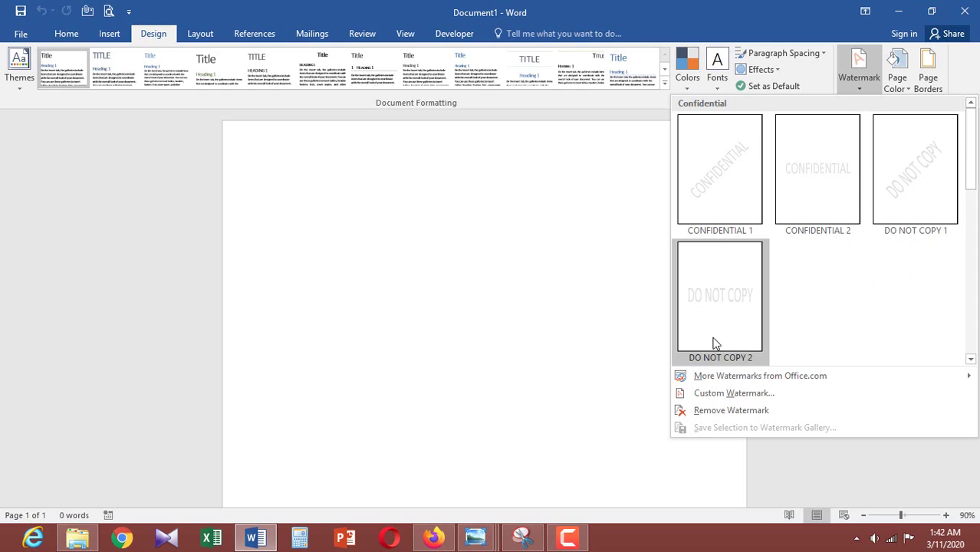
# Apply the CONFIDENTIAL 1 diagonal watermark to the page.
pyautogui.click(728, 185)
pyautogui.scroll(-5, 467, 372)
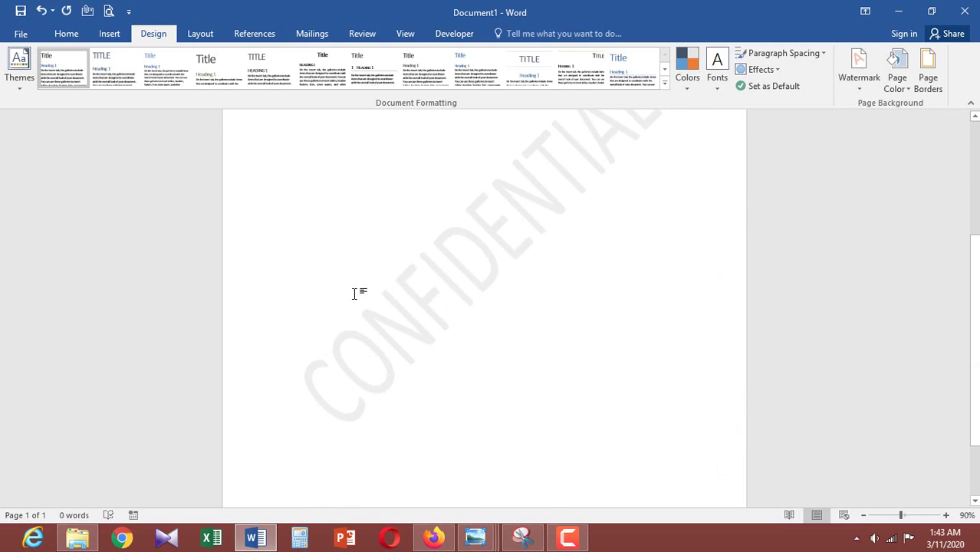
pyautogui.scroll(1, 344, 355)
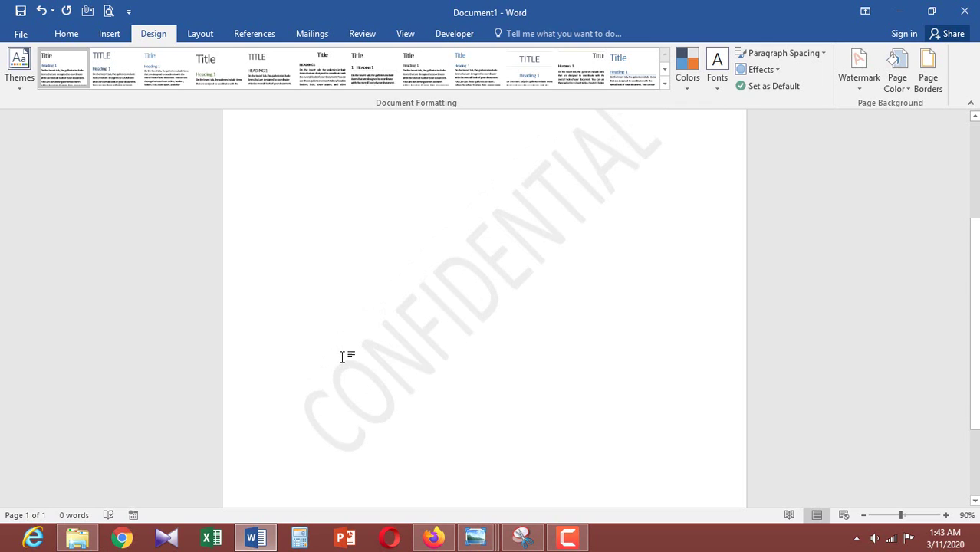
pyautogui.scroll(1, 460, 314)
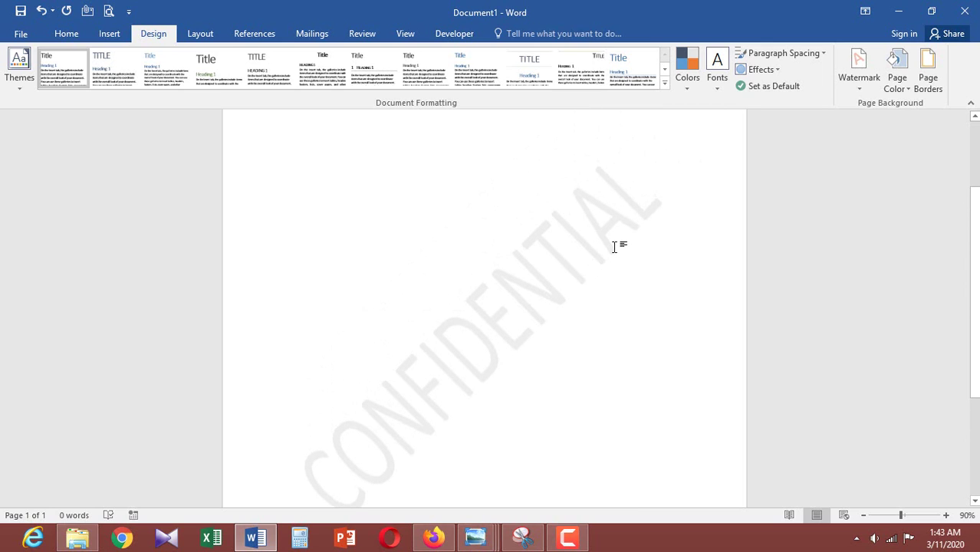
pyautogui.scroll(-1, 582, 321)
pyautogui.scroll(-2, 562, 385)
# Add blank lines in the document until it runs onto a second page.
pyautogui.doubleClick(557, 433)
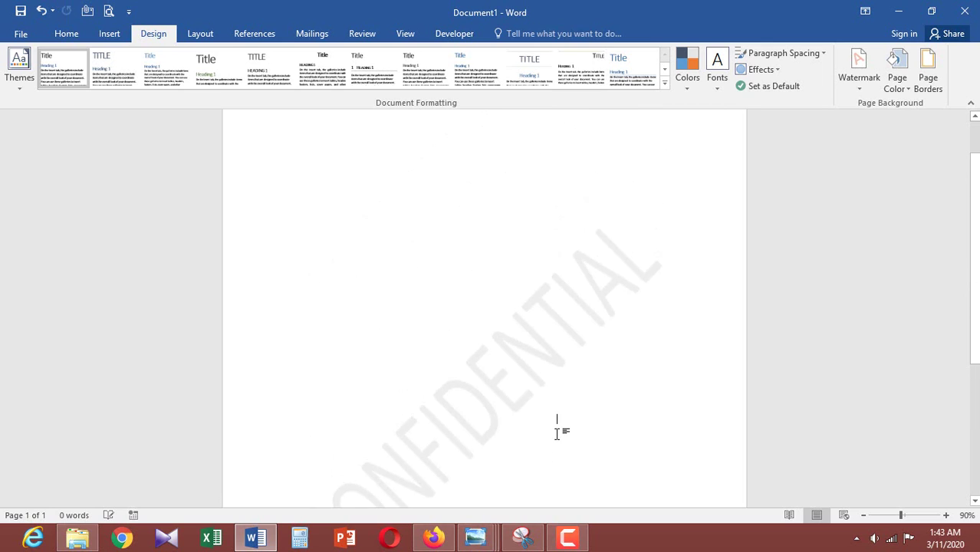
pyautogui.hotkey('ctrl', 'z')
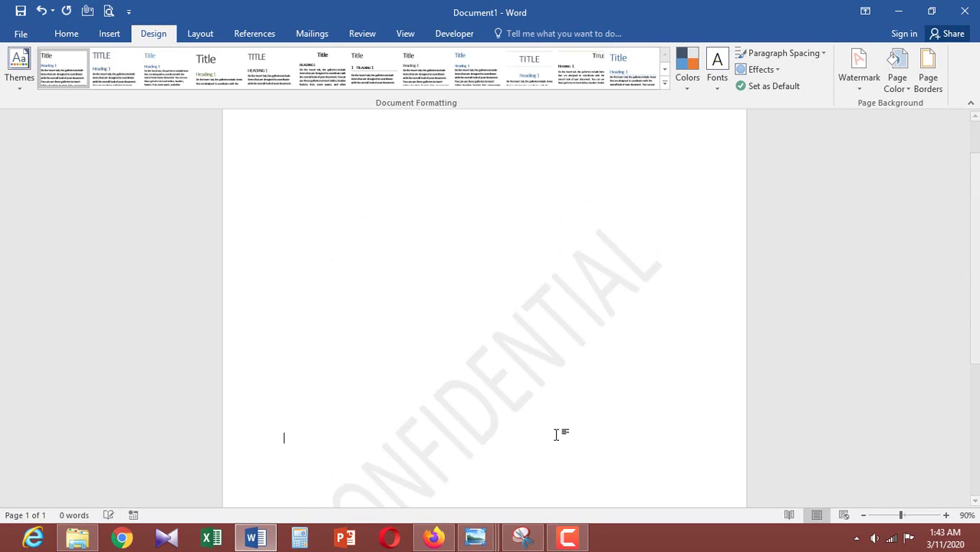
pyautogui.press('Return')
pyautogui.press('Return')
pyautogui.press('Return')
pyautogui.press('Return')
pyautogui.press('Return')
pyautogui.press('Return')
pyautogui.press('Return')
pyautogui.press('Return')
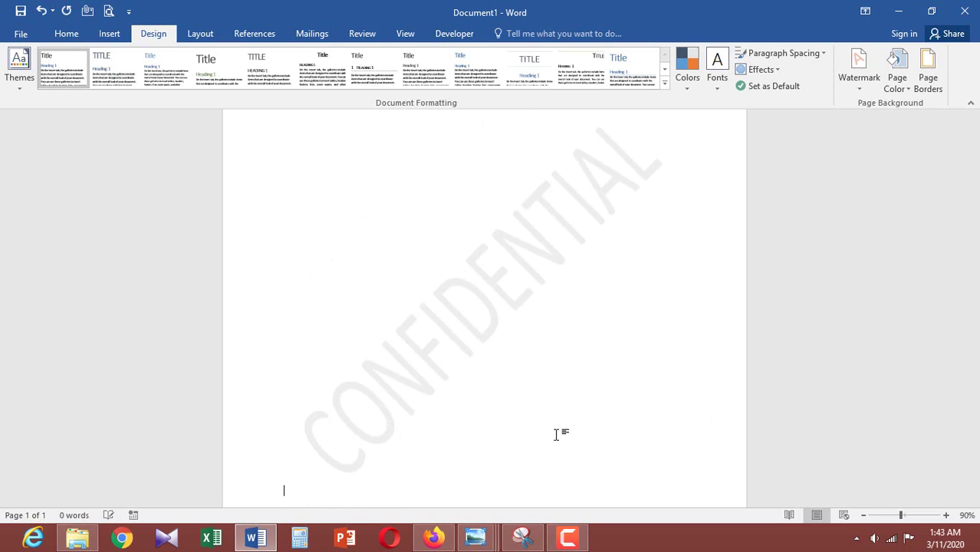
pyautogui.press('Return')
pyautogui.press('Return')
pyautogui.press('Return')
pyautogui.press('Return')
pyautogui.press('Return')
pyautogui.press('Return')
pyautogui.press('Return')
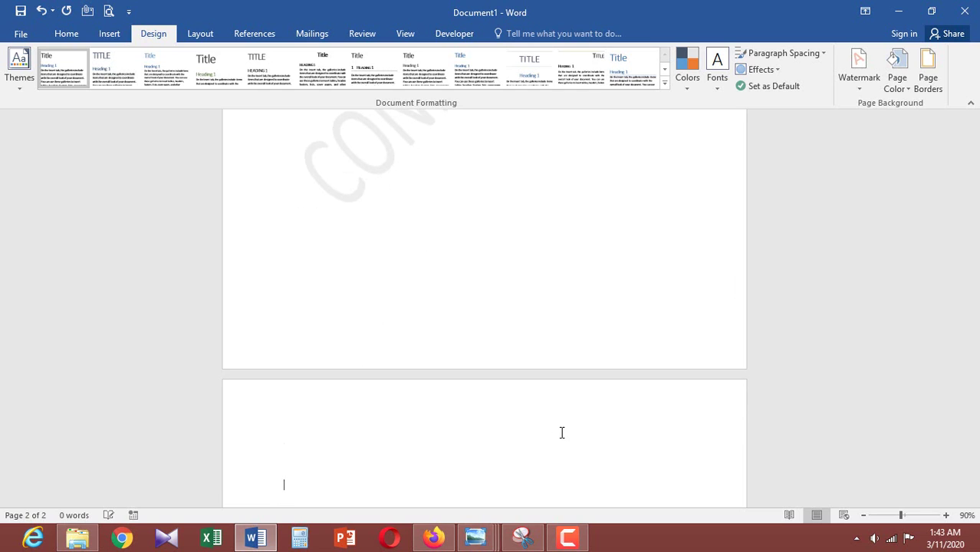
pyautogui.scroll(-3, 561, 432)
pyautogui.scroll(-3, 561, 432)
pyautogui.scroll(5, 561, 433)
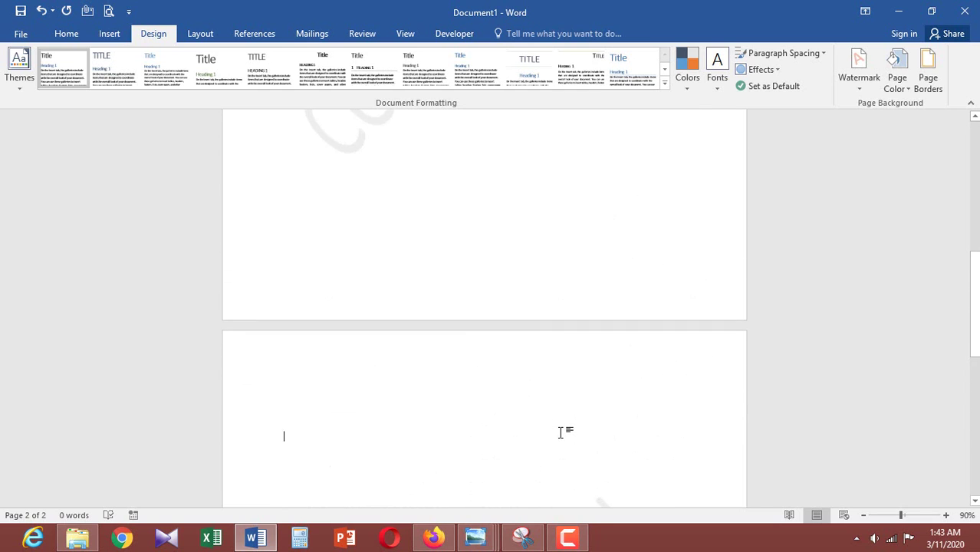
# Undo the added blank lines so one CONFIDENTIAL-watermarked page remains.
pyautogui.click(41, 13)
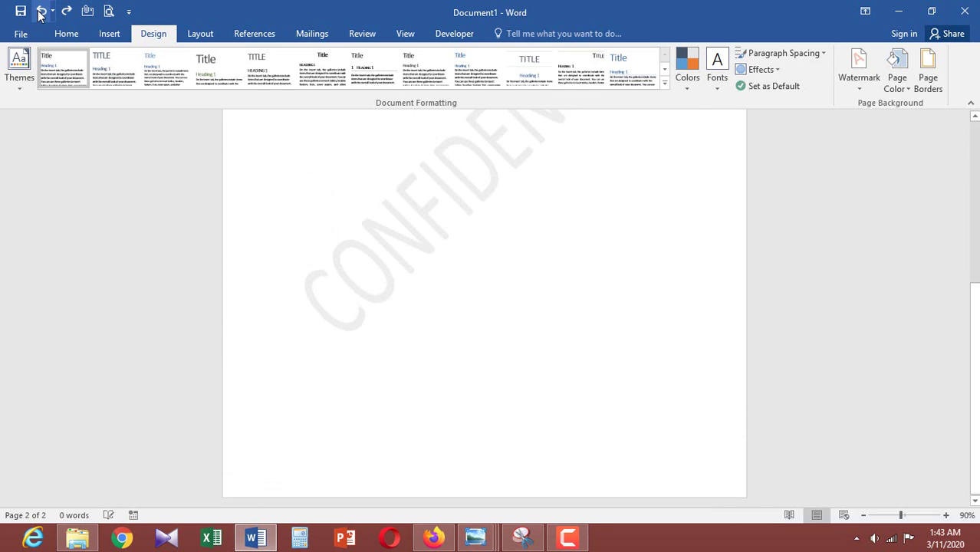
pyautogui.scroll(3, 577, 263)
pyautogui.scroll(1, 578, 263)
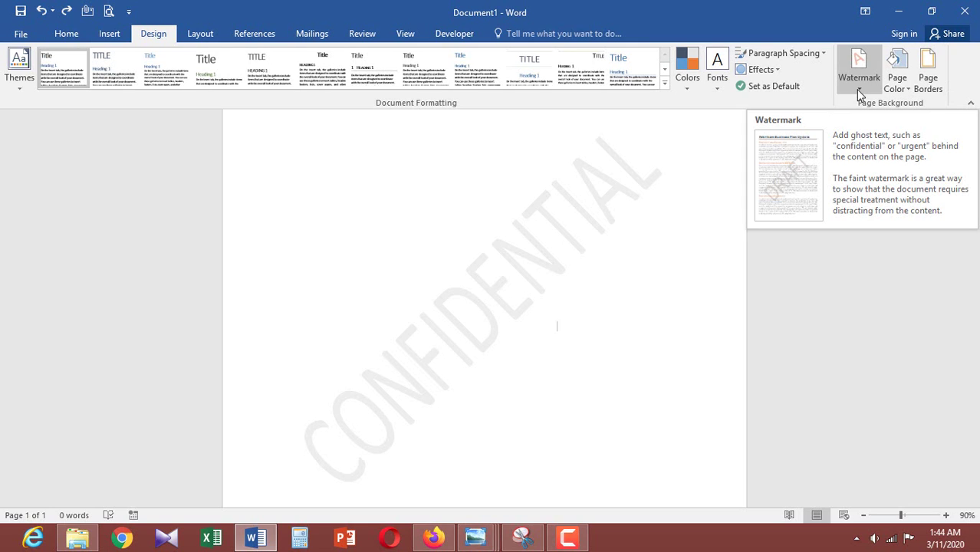
# Open the Custom Watermark settings showing the CONFIDENTIAL text watermark.
pyautogui.click(859, 91)
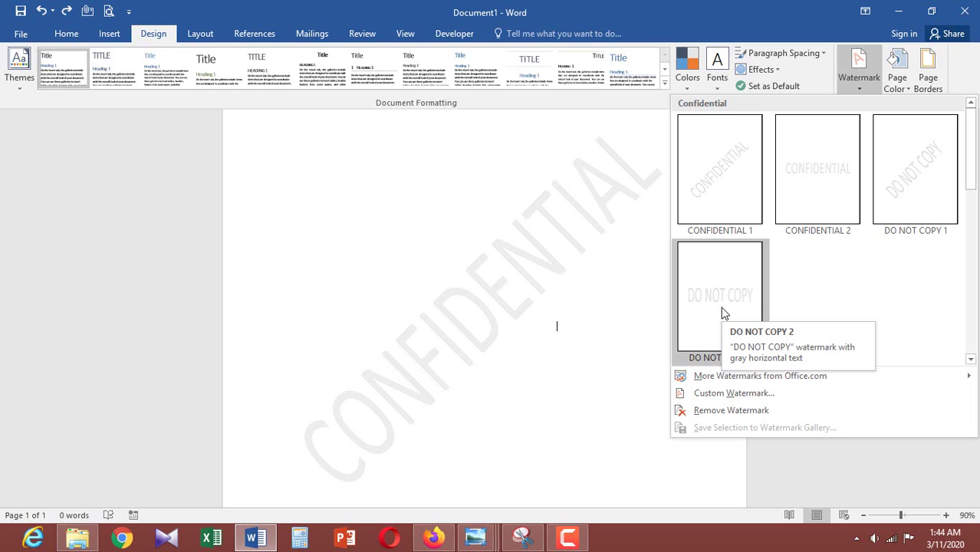
pyautogui.click(734, 394)
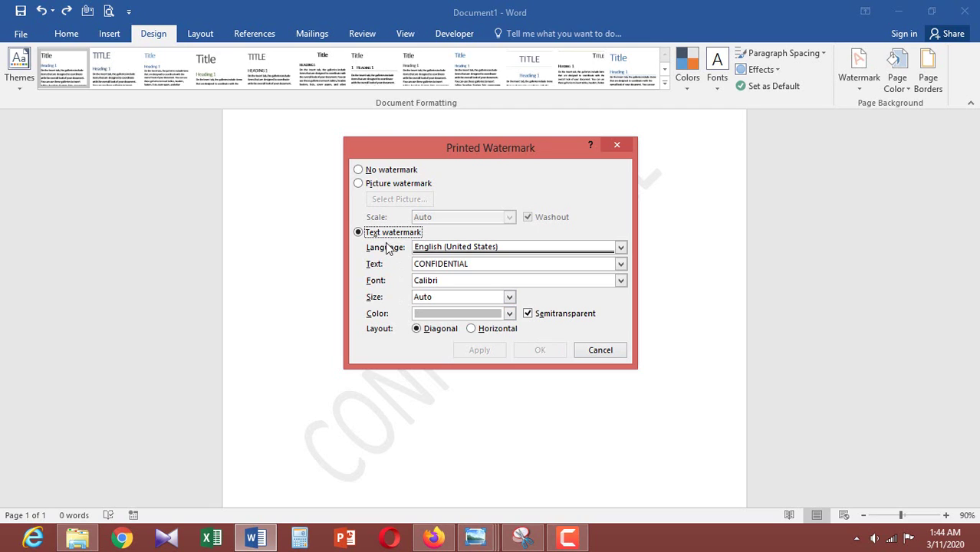
# Replace the text watermark with the Light-abstract-HD-Wallpapers picture at Auto scale.
pyautogui.click(358, 186)
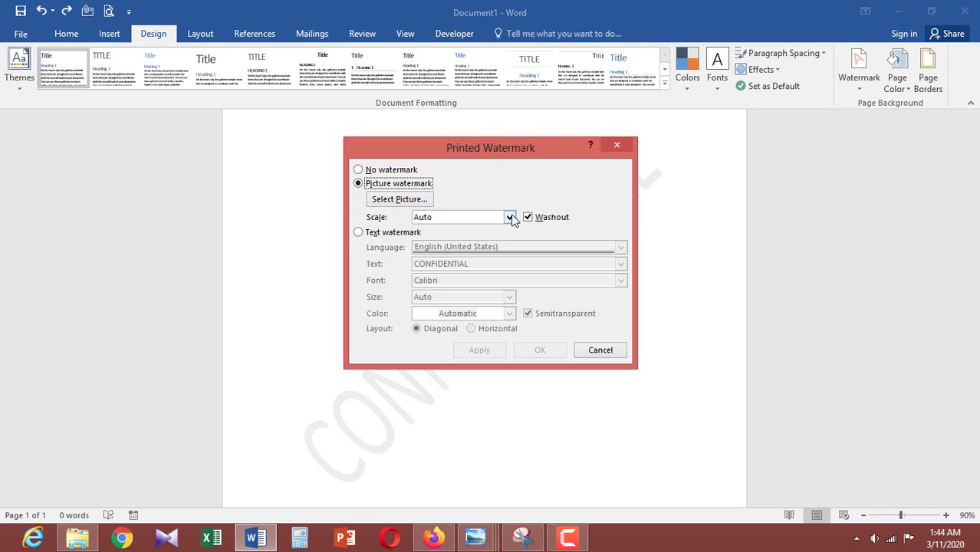
pyautogui.click(510, 218)
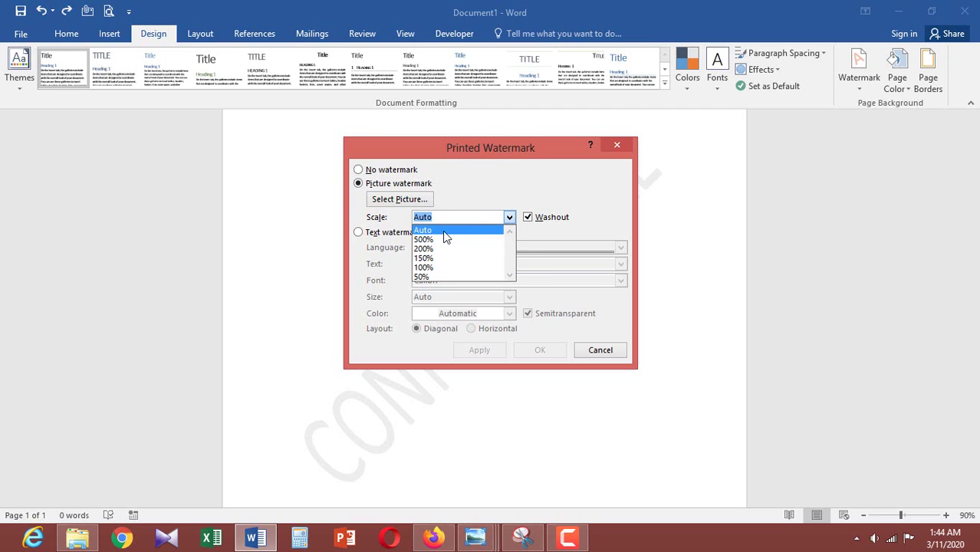
pyautogui.click(465, 201)
pyautogui.click(398, 200)
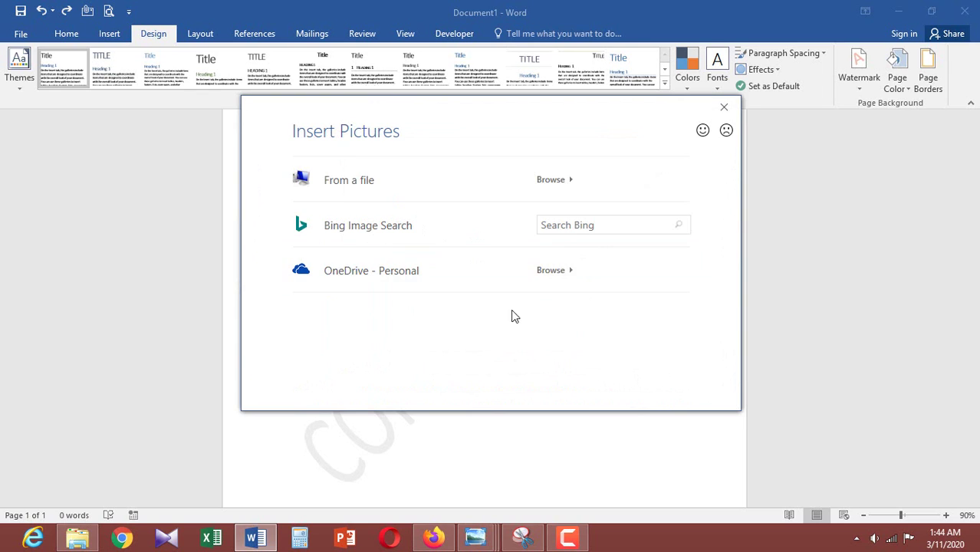
pyautogui.click(385, 194)
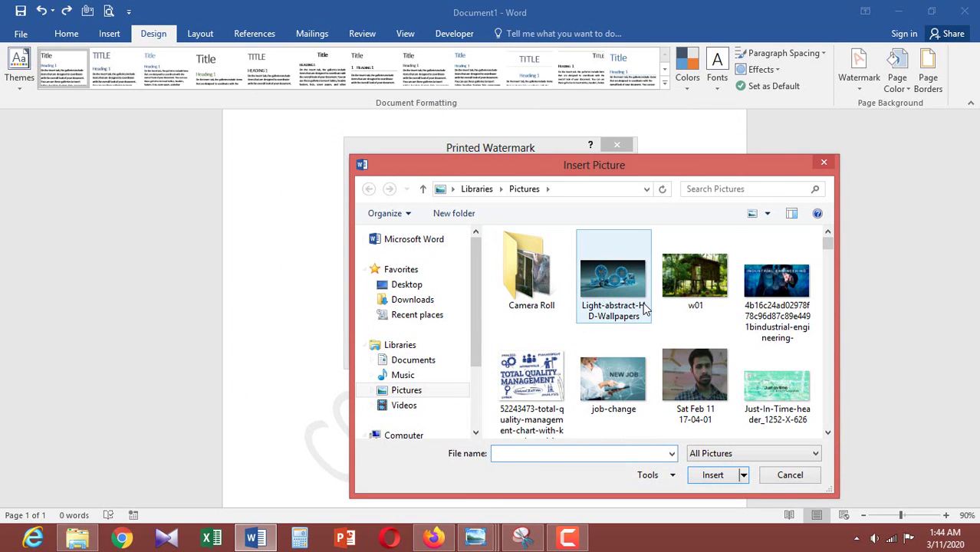
pyautogui.click(637, 303)
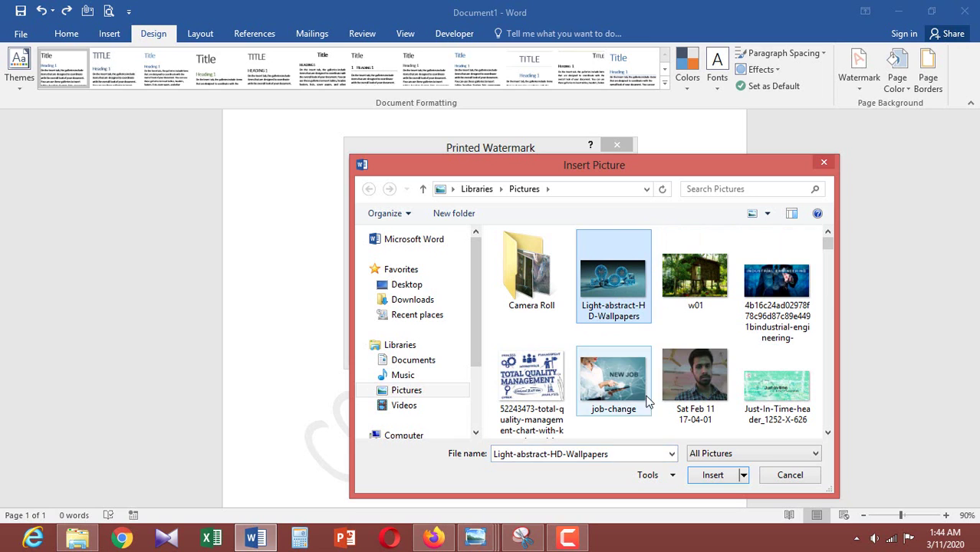
pyautogui.click(711, 475)
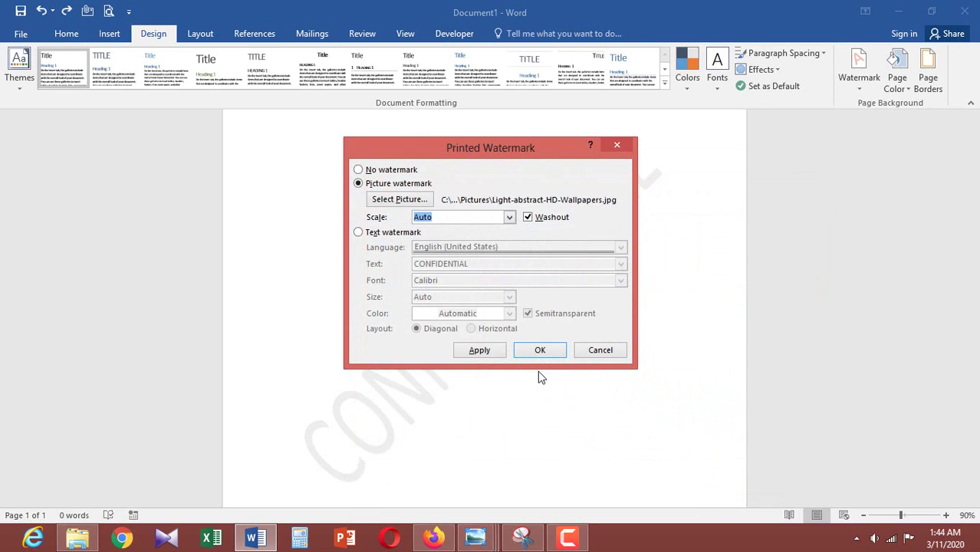
pyautogui.click(481, 352)
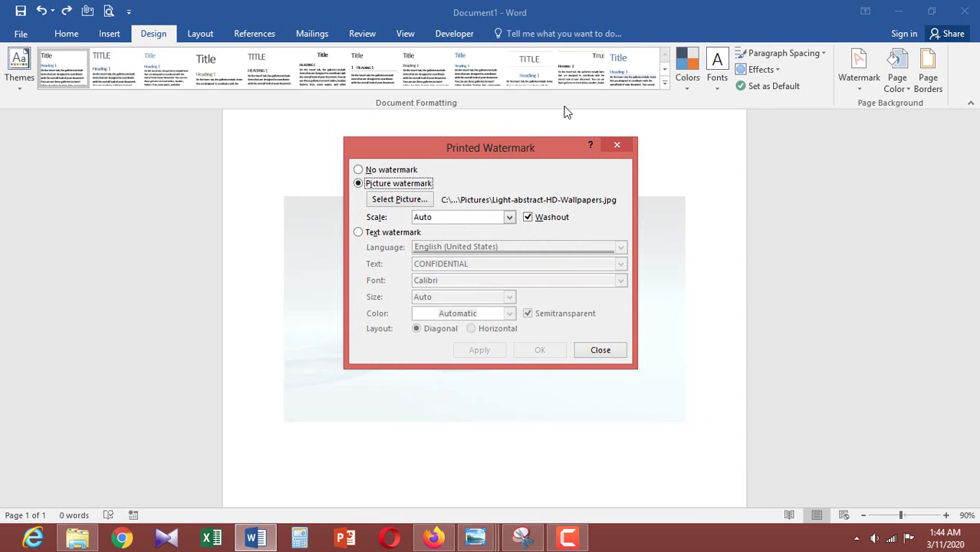
pyautogui.click(603, 351)
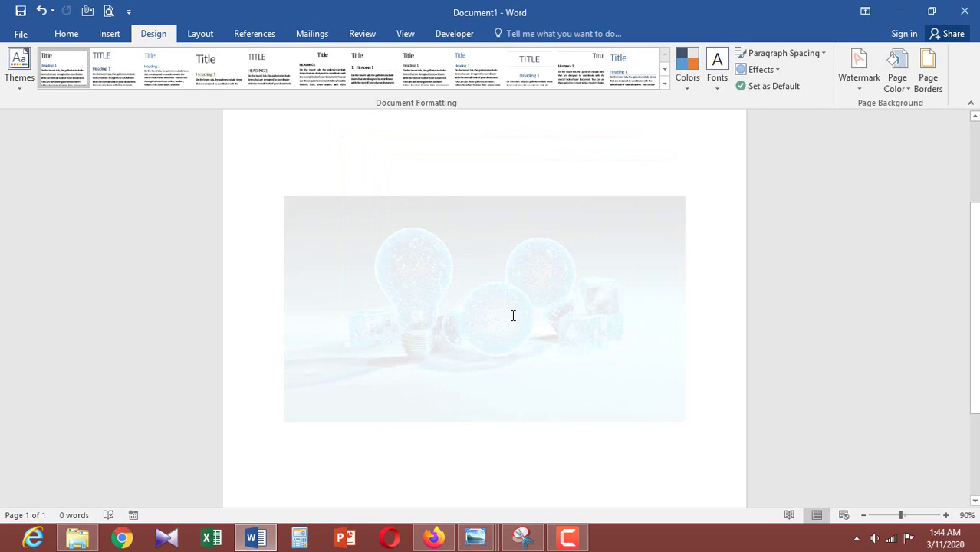
pyautogui.scroll(-2, 439, 343)
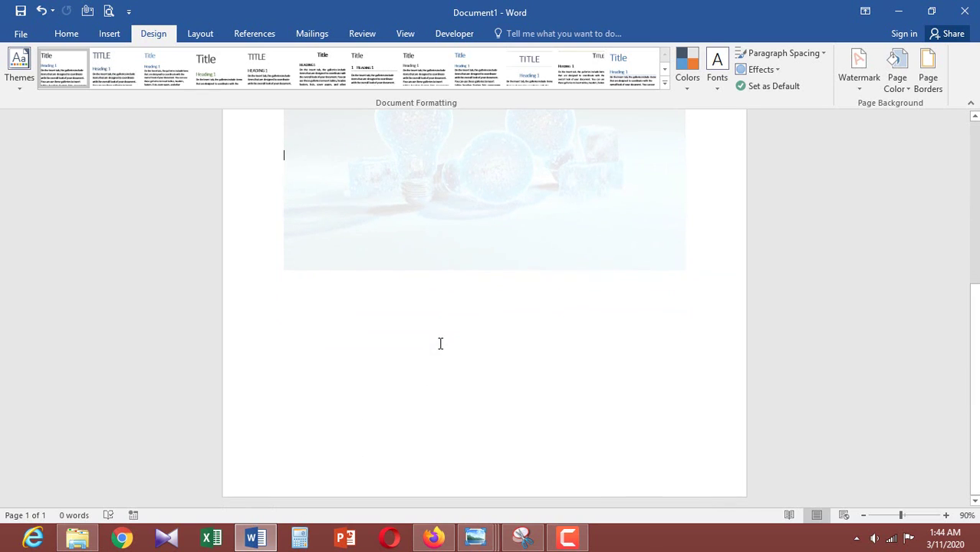
pyautogui.scroll(2, 486, 273)
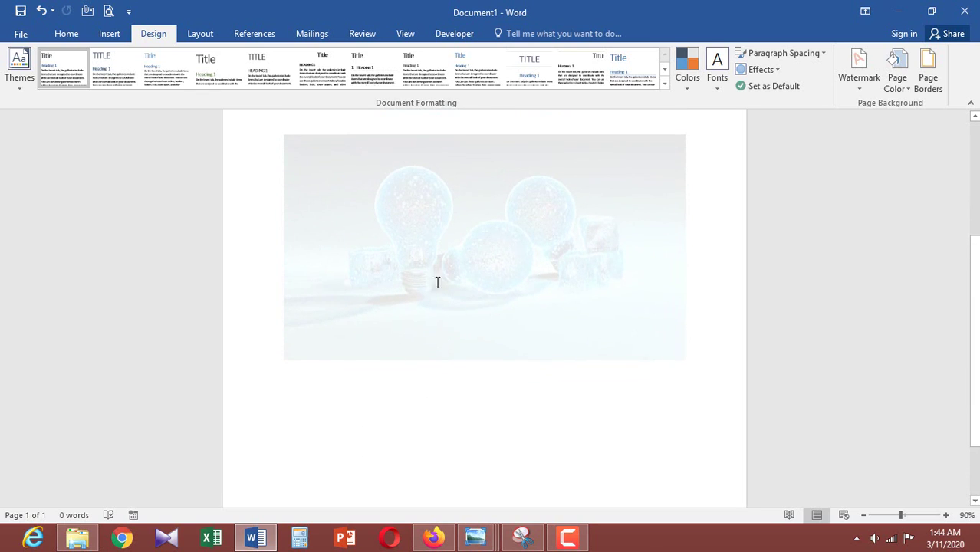
pyautogui.scroll(-2, 534, 373)
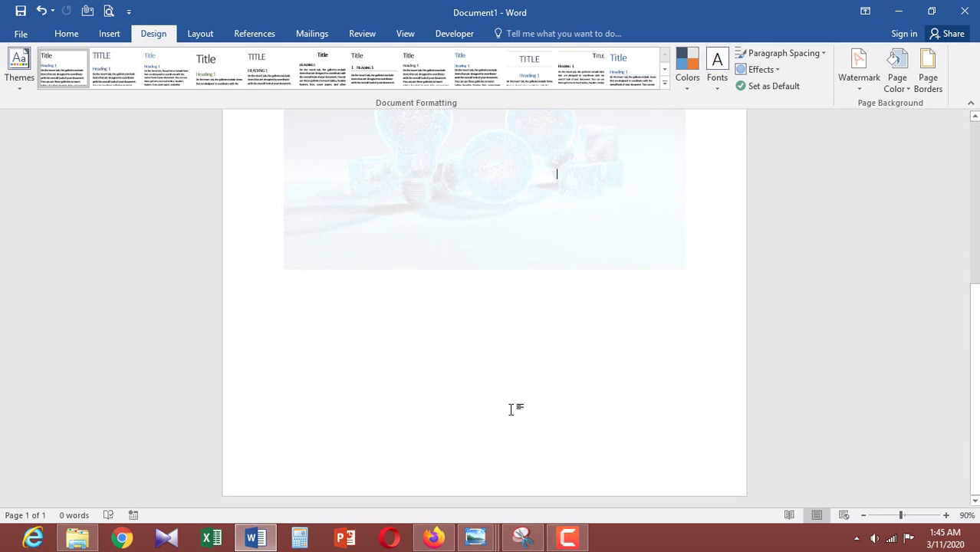
pyautogui.hotkey('ctrl', 'z')
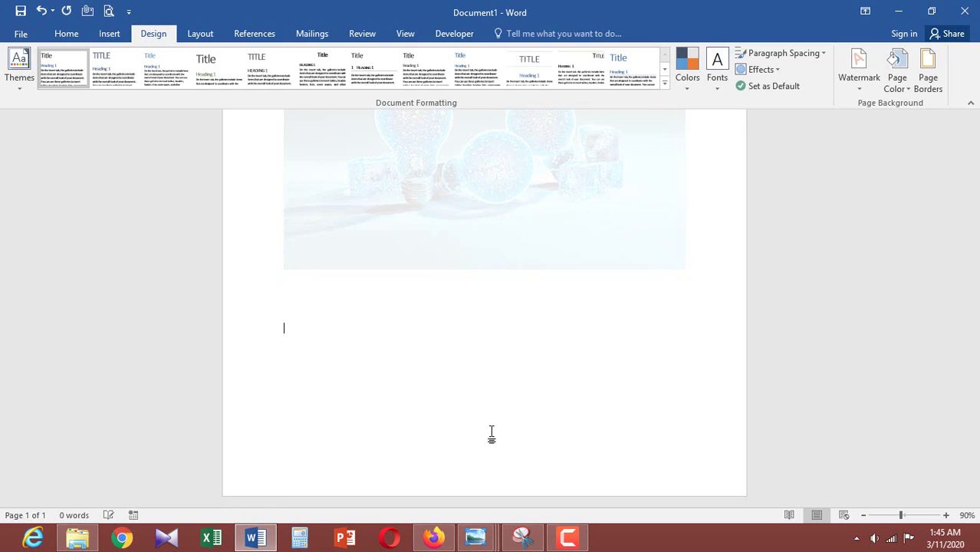
pyautogui.hotkey('ctrl', 'Return')
pyautogui.scroll(-3, 491, 434)
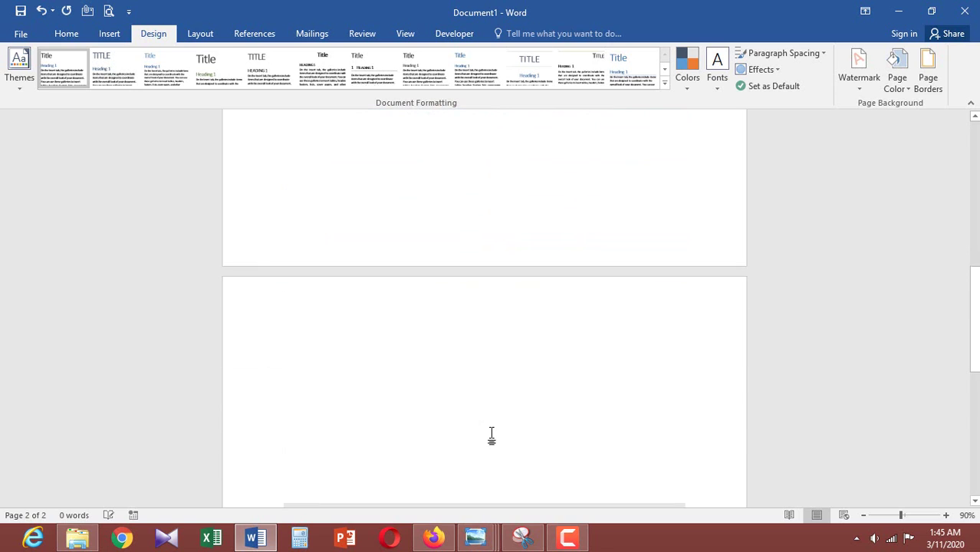
pyautogui.scroll(-3, 460, 432)
pyautogui.scroll(-5, 424, 424)
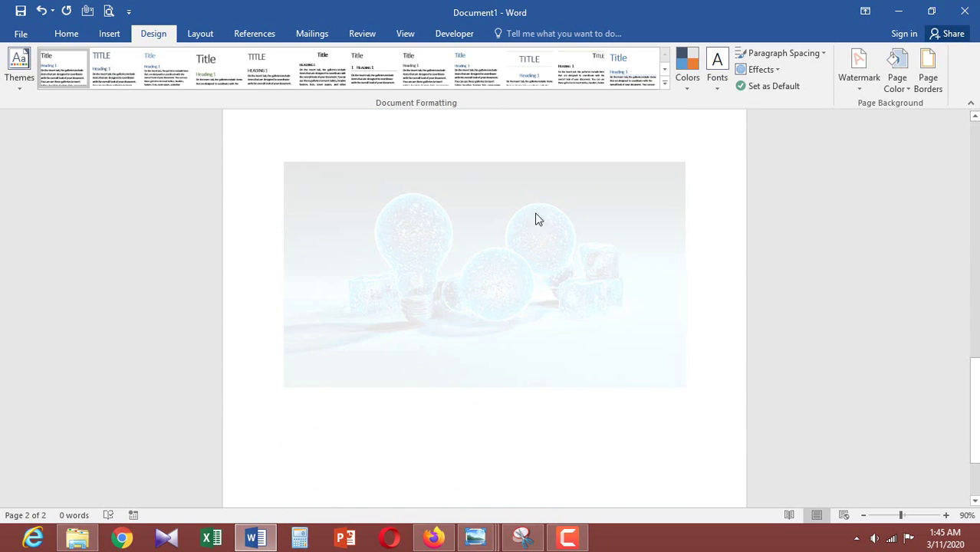
pyautogui.scroll(1, 470, 292)
pyautogui.scroll(5, 470, 292)
pyautogui.scroll(-7, 470, 291)
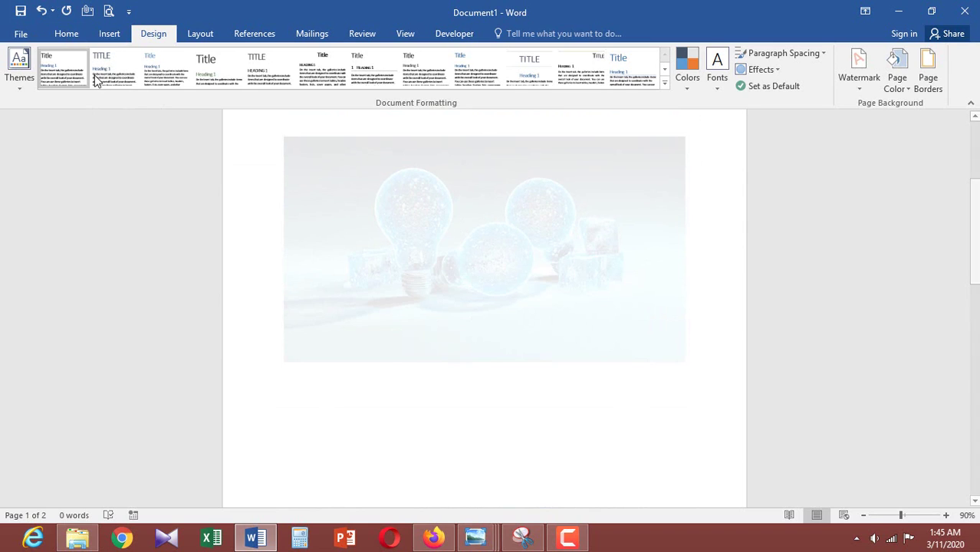
# Undo back to the diagonal CONFIDENTIAL watermark and reopen the watermark gallery.
pyautogui.click(42, 12)
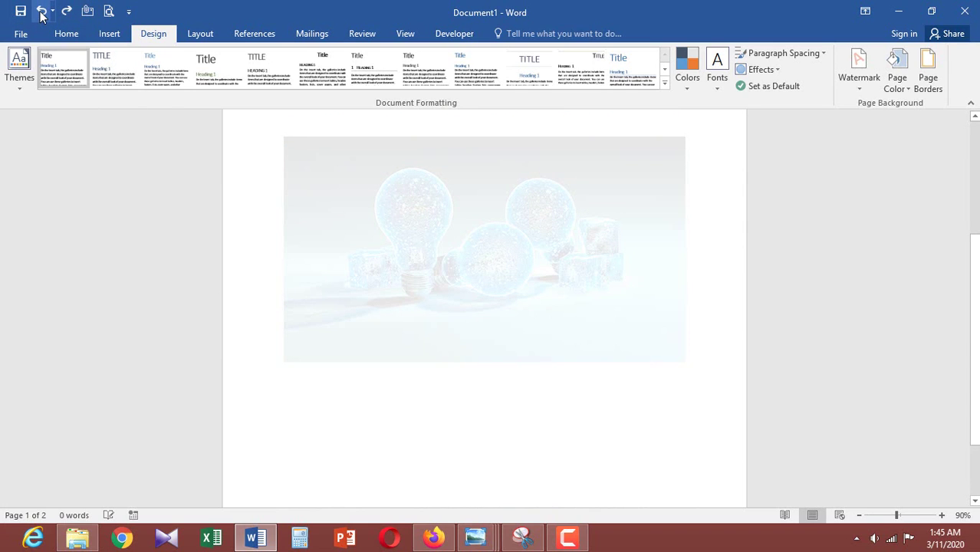
pyautogui.click(41, 11)
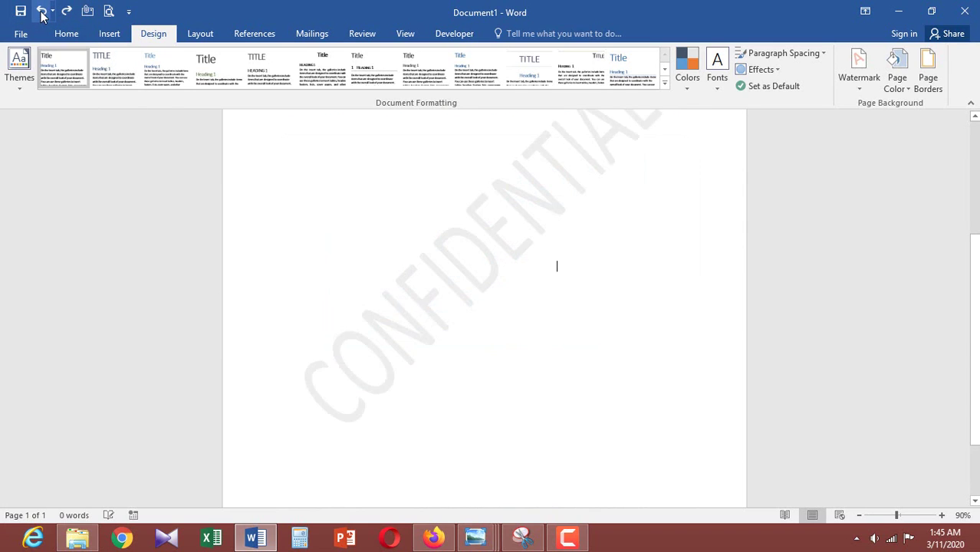
pyautogui.click(859, 80)
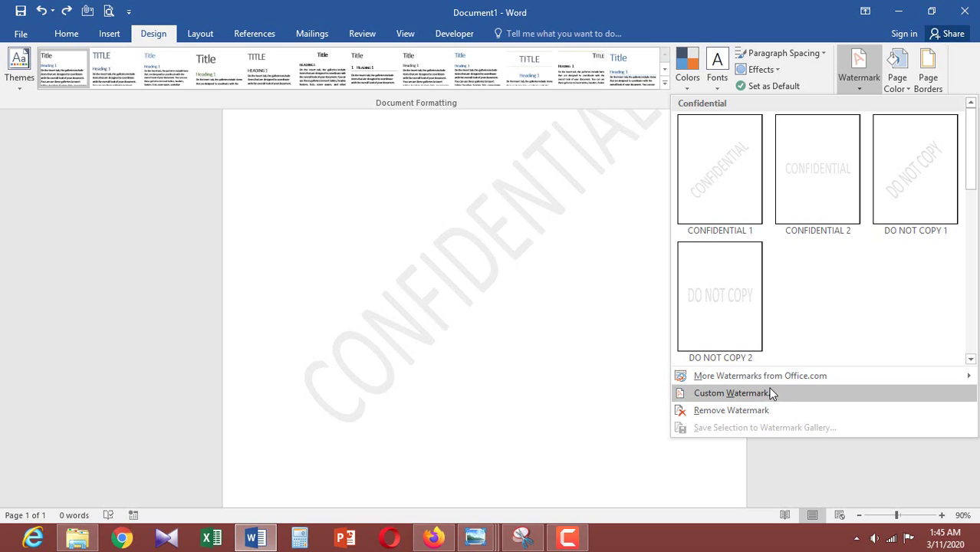
# In Custom Watermark settings, replace the CONFIDENTIAL text with 'Excel'.
pyautogui.click(771, 392)
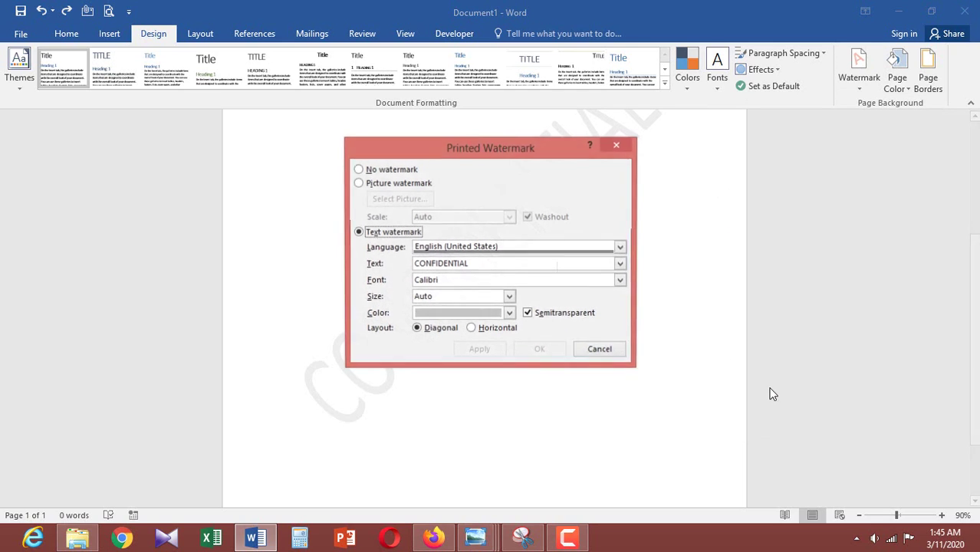
pyautogui.click(483, 261)
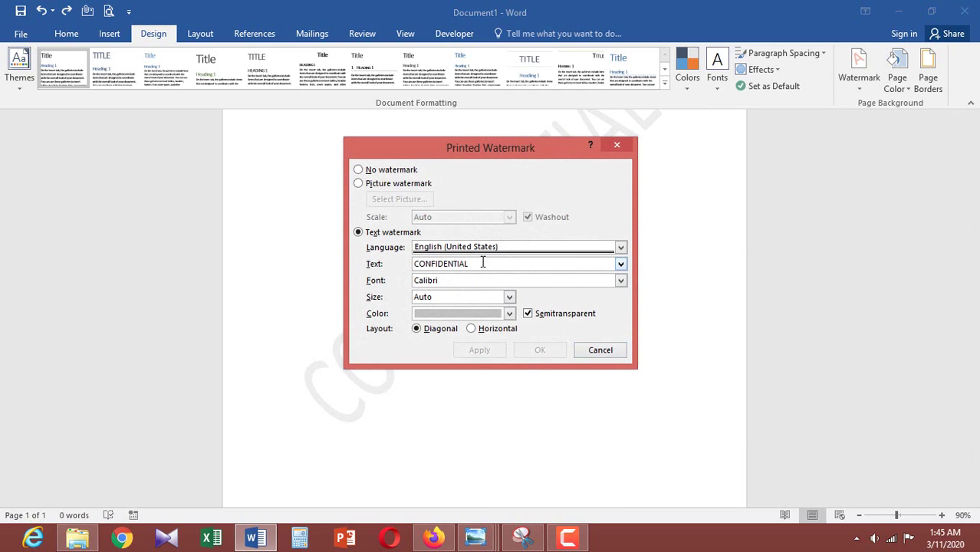
pyautogui.moveTo(483, 262); pyautogui.dragTo(414, 264)
pyautogui.click(415, 265)
pyautogui.moveTo(467, 266); pyautogui.dragTo(417, 276)
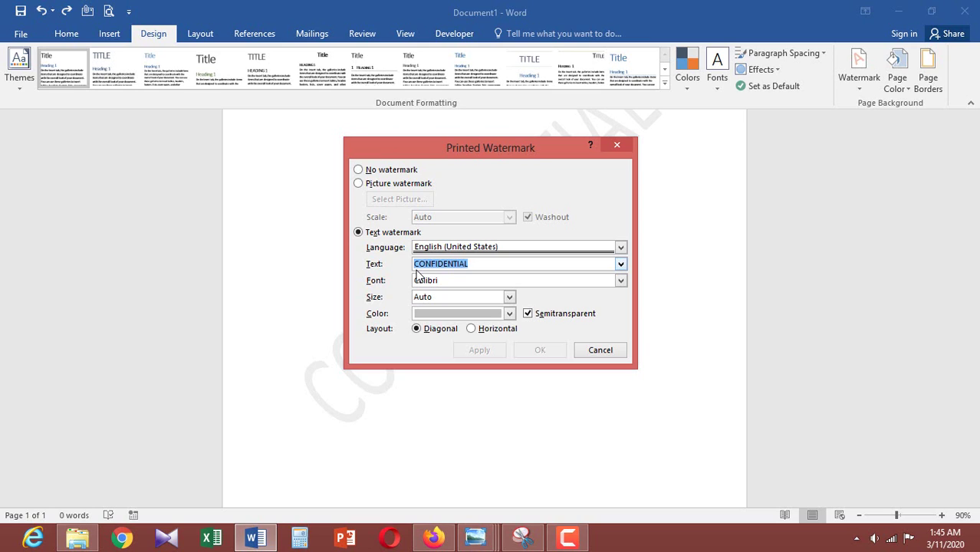
pyautogui.write('Ex')
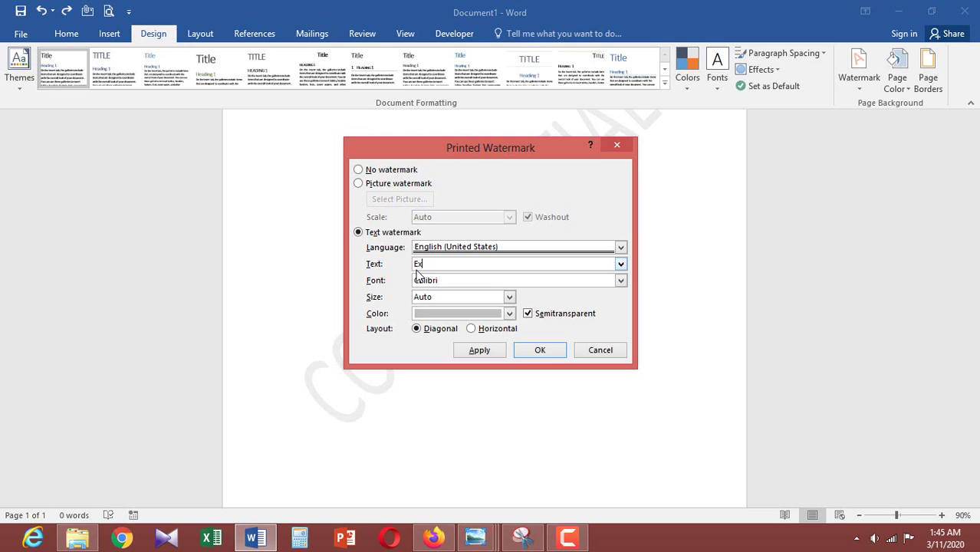
pyautogui.write('cel')
# Set the watermark font to Ebrima, size Auto, colour black, and apply it.
pyautogui.click(620, 281)
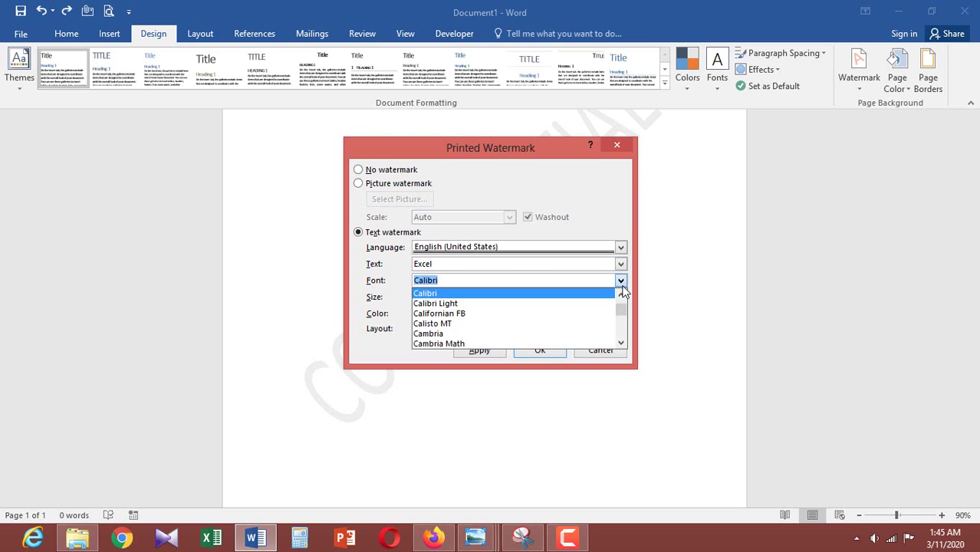
pyautogui.scroll(-3, 560, 307)
pyautogui.scroll(-4, 559, 311)
pyautogui.scroll(-4, 559, 312)
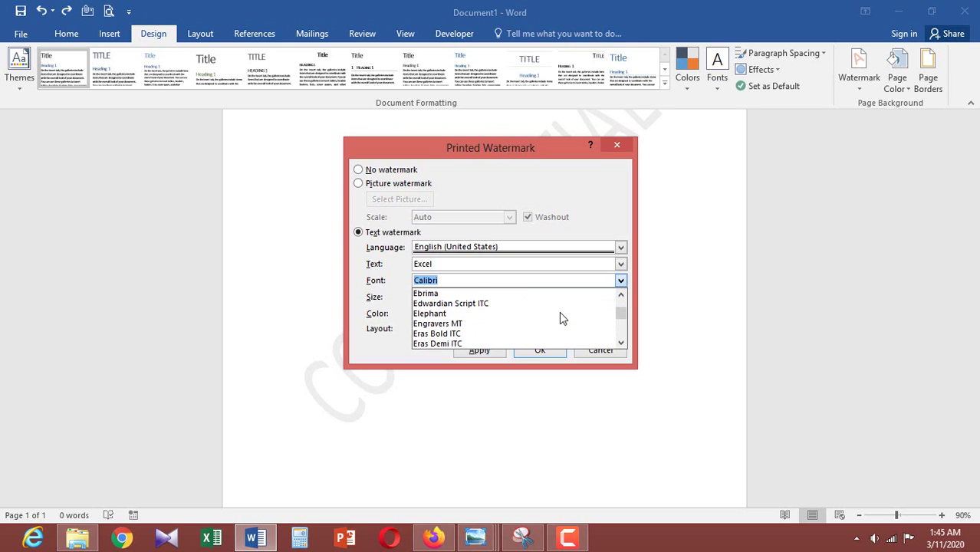
pyautogui.click(590, 294)
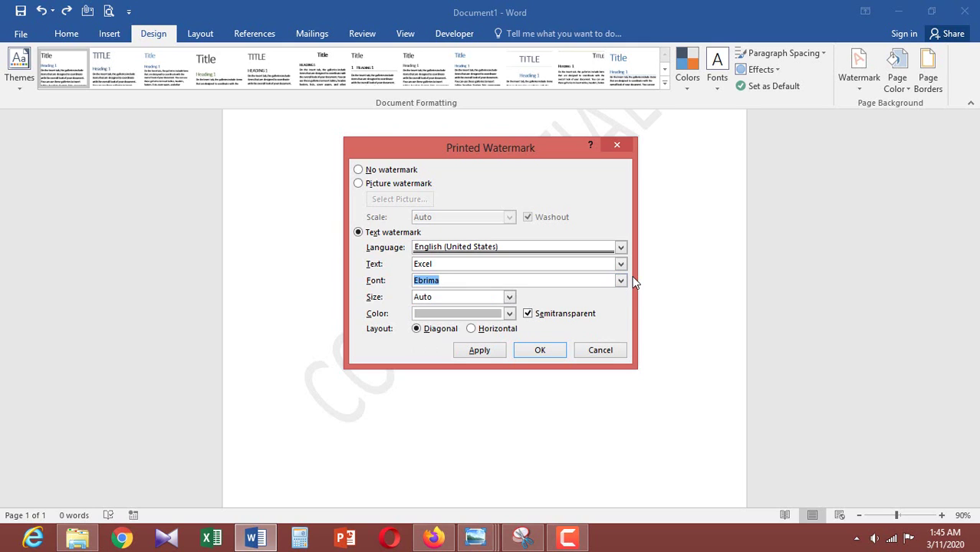
pyautogui.click(509, 298)
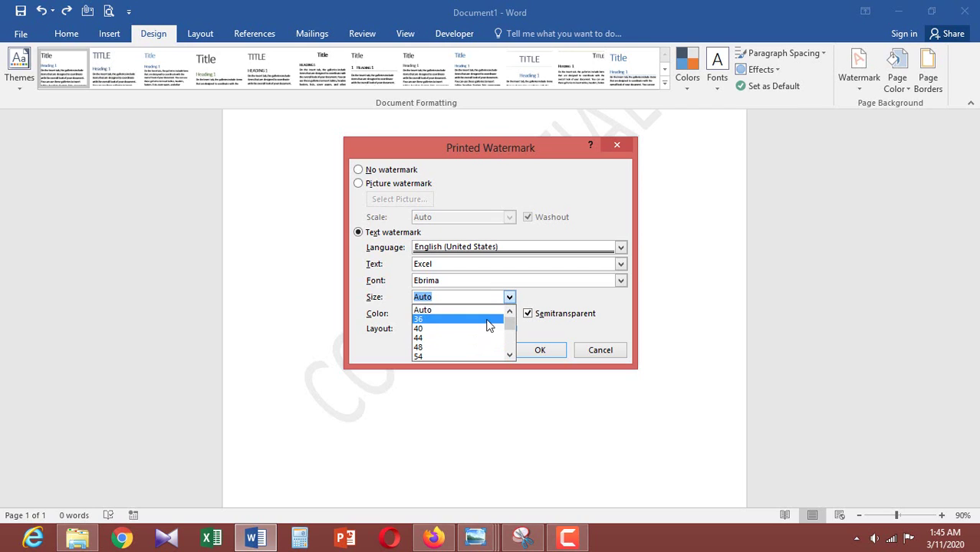
pyautogui.click(543, 301)
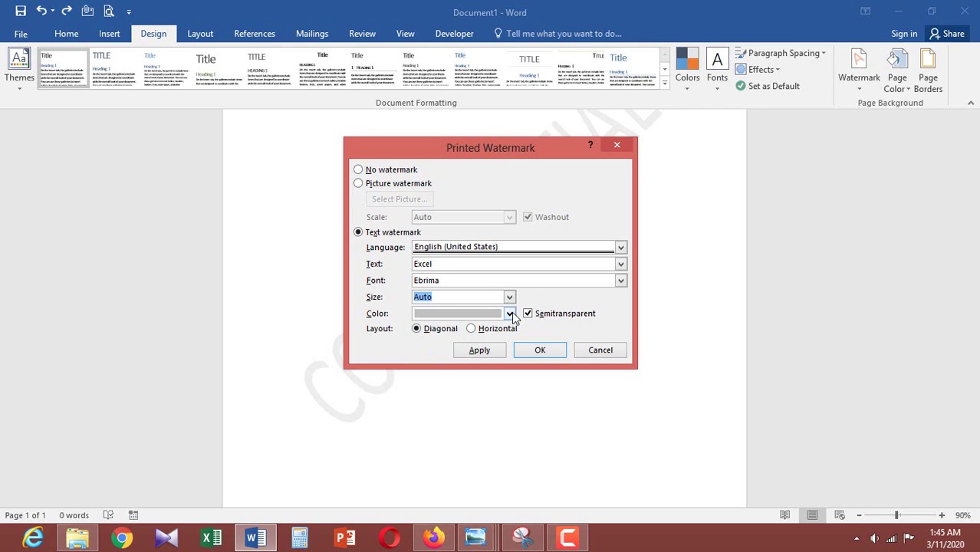
pyautogui.click(511, 312)
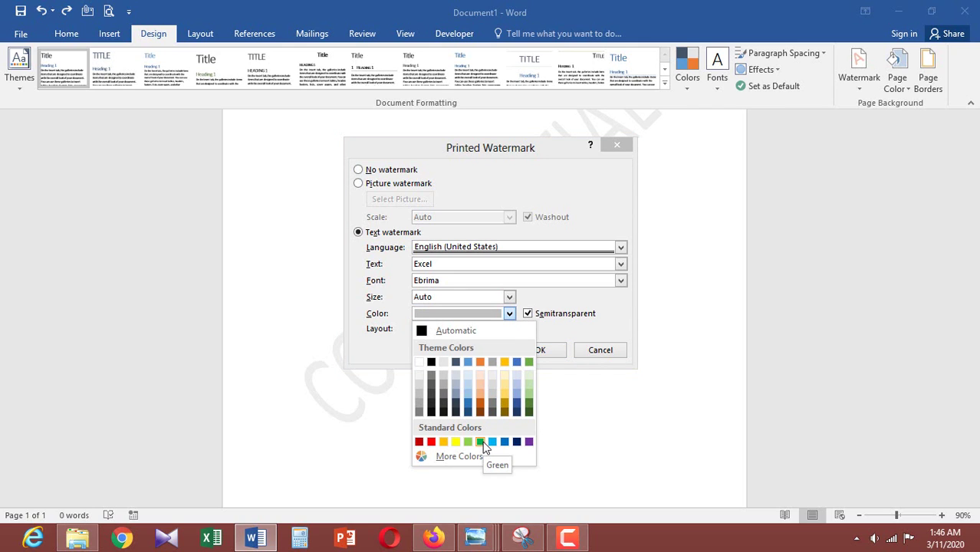
pyautogui.click(431, 363)
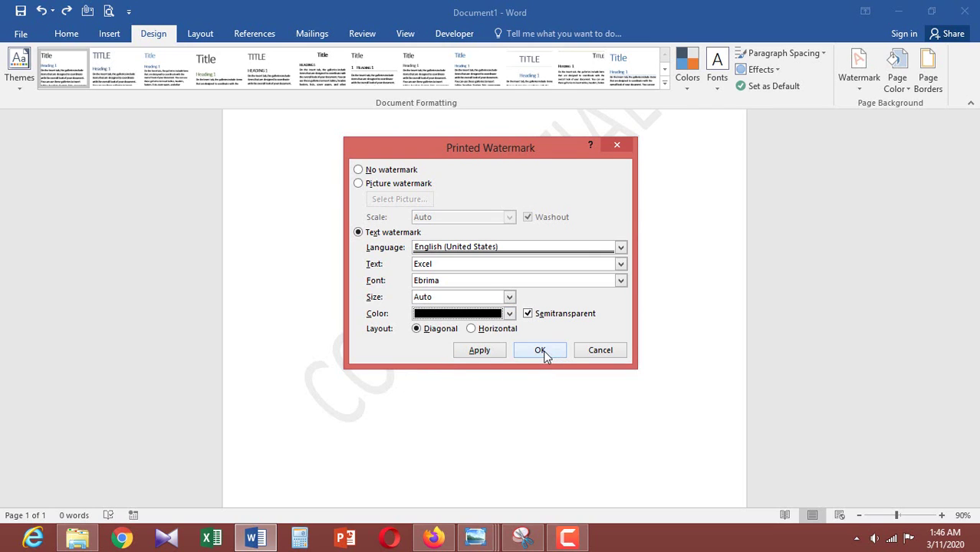
pyautogui.click(483, 353)
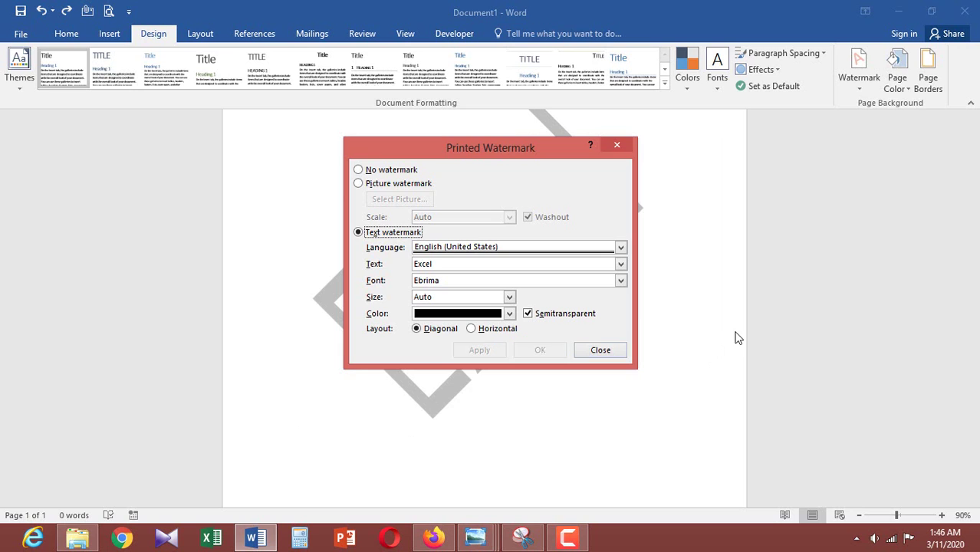
pyautogui.click(618, 351)
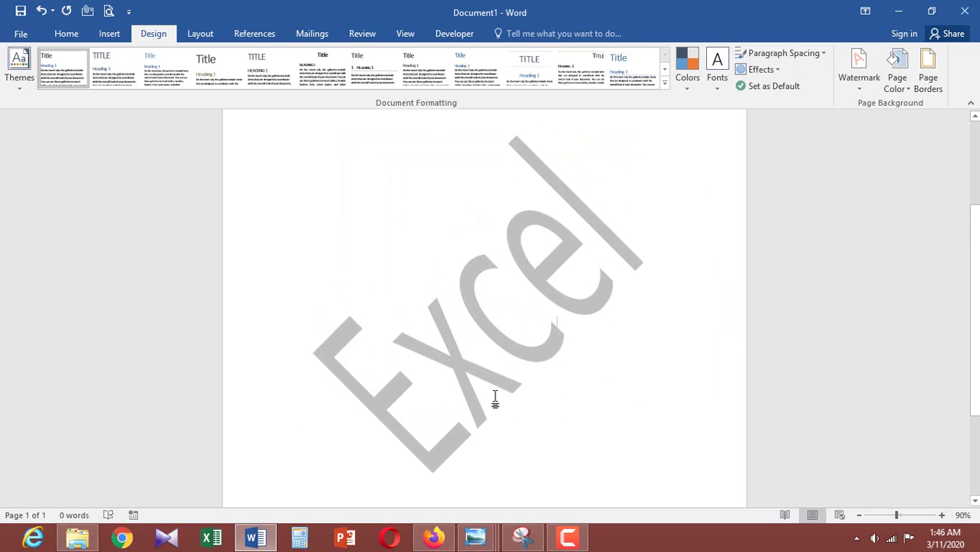
pyautogui.scroll(-2, 526, 336)
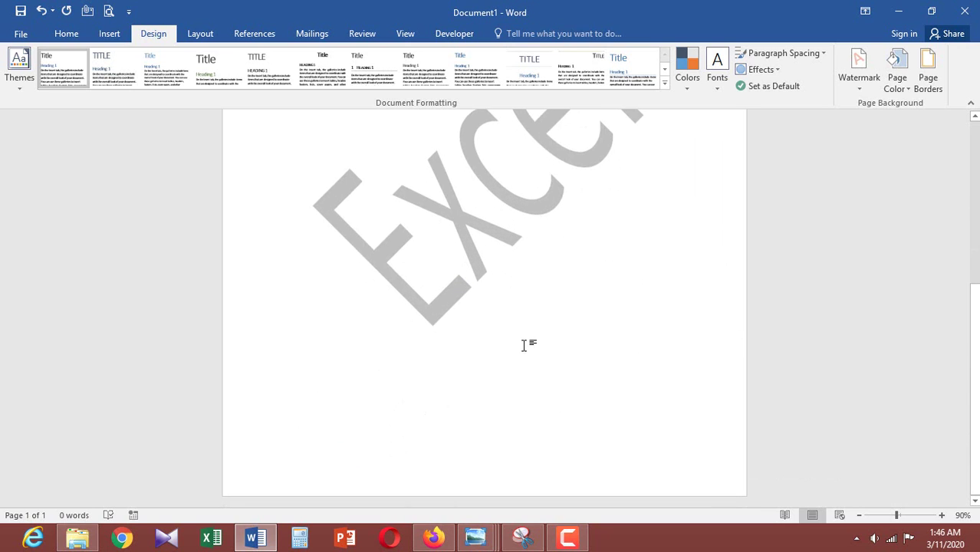
pyautogui.scroll(3, 526, 338)
pyautogui.scroll(4, 526, 342)
pyautogui.scroll(-2, 527, 343)
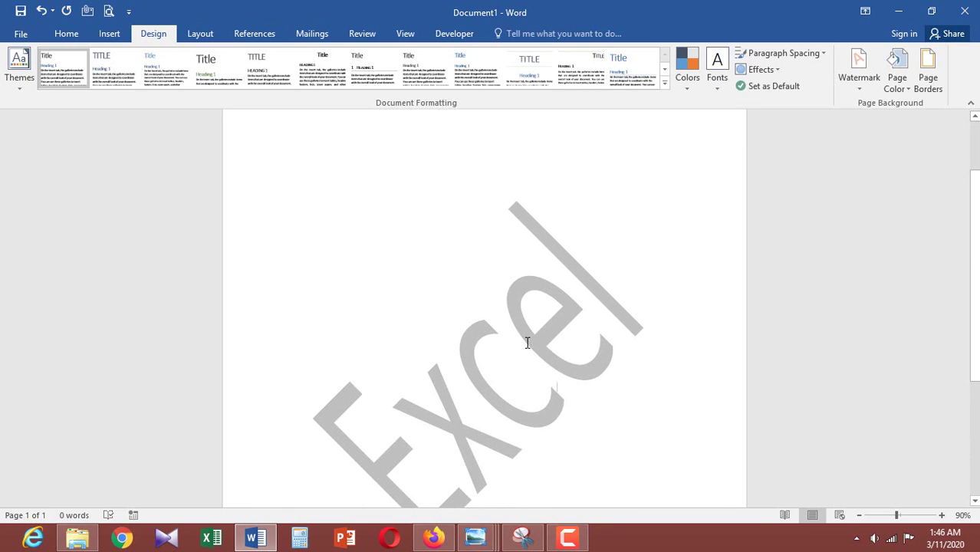
pyautogui.click(867, 90)
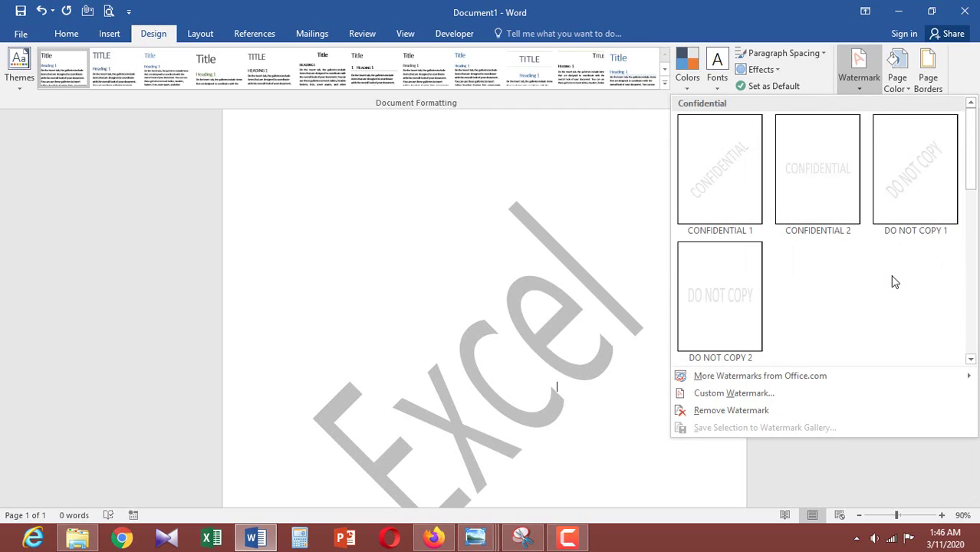
pyautogui.click(759, 419)
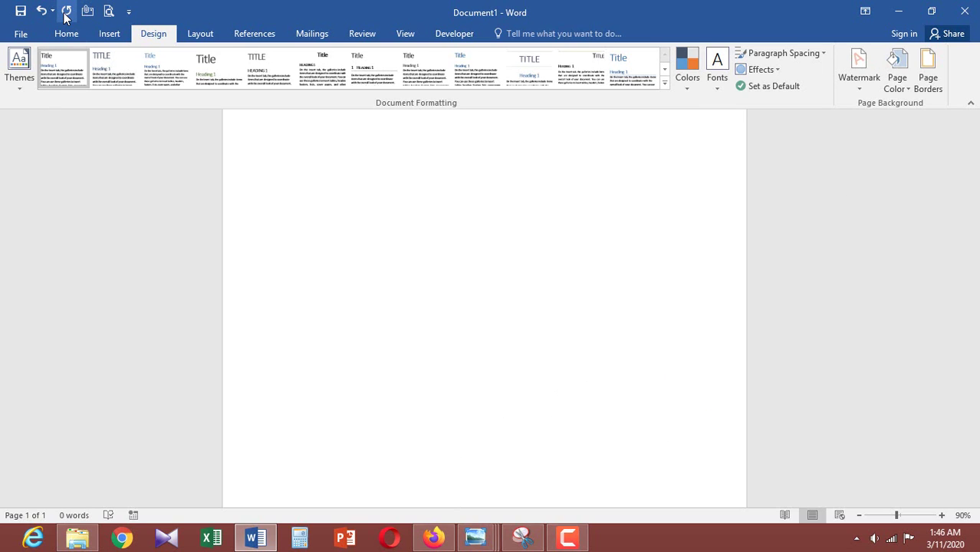
pyautogui.click(40, 11)
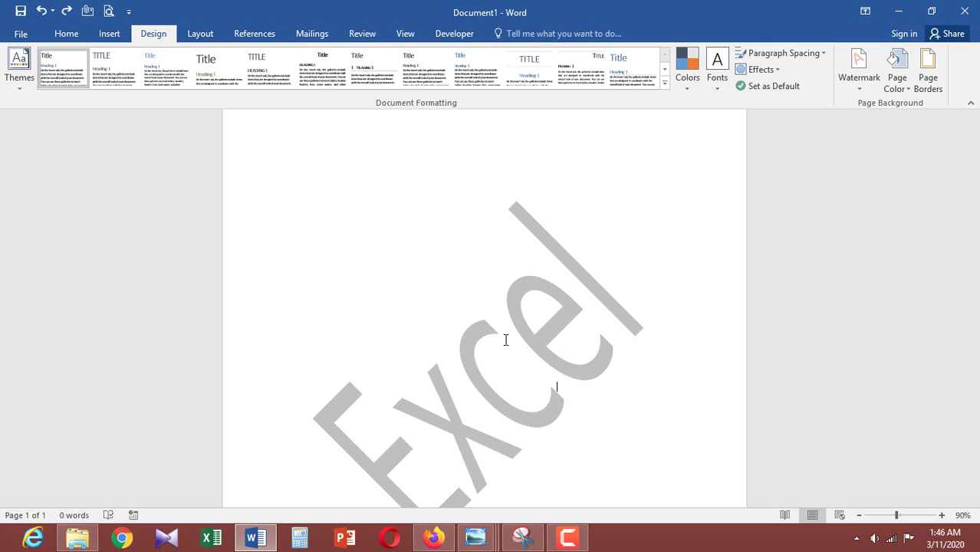
# Set the page colour to the standard Dark Blue.
pyautogui.click(895, 92)
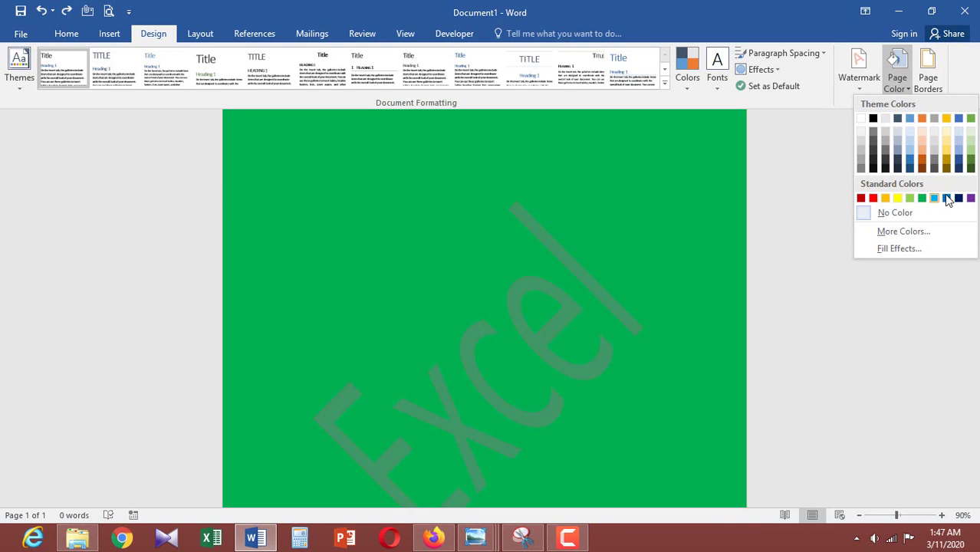
pyautogui.click(959, 198)
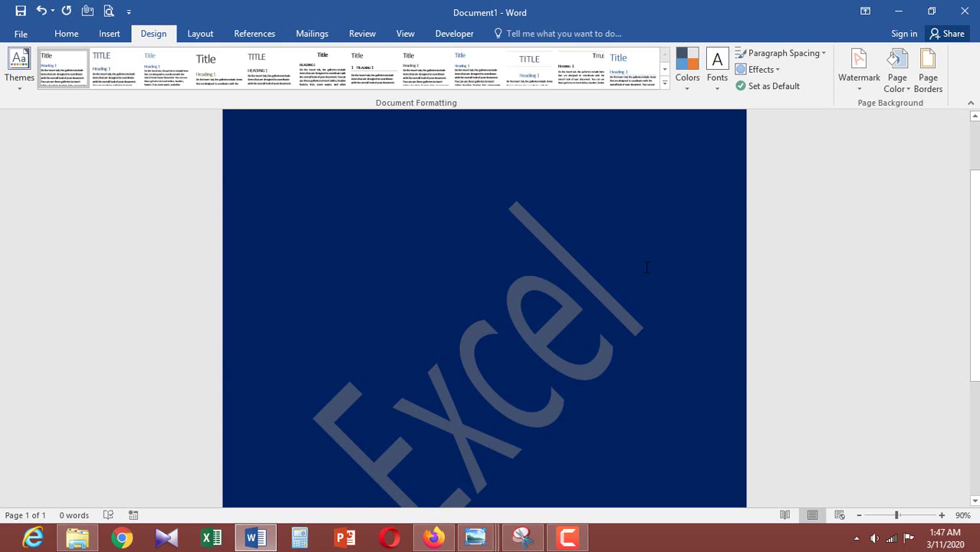
pyautogui.click(907, 90)
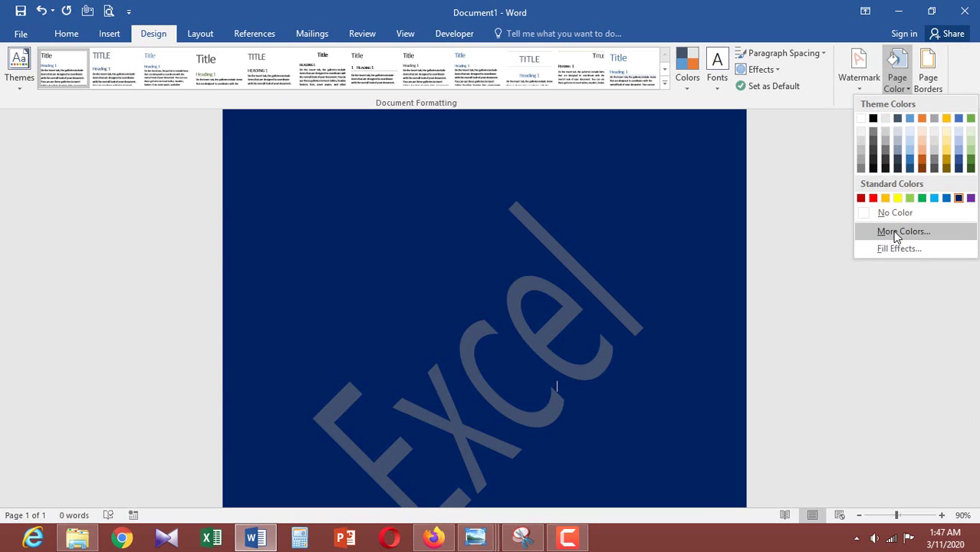
pyautogui.click(896, 234)
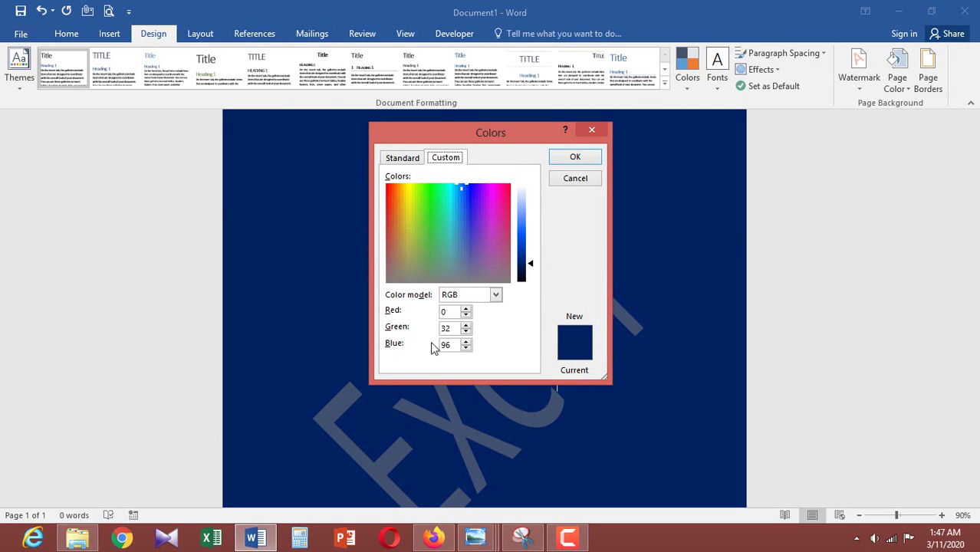
pyautogui.click(405, 163)
pyautogui.click(446, 159)
pyautogui.click(487, 207)
pyautogui.click(469, 233)
pyautogui.click(407, 198)
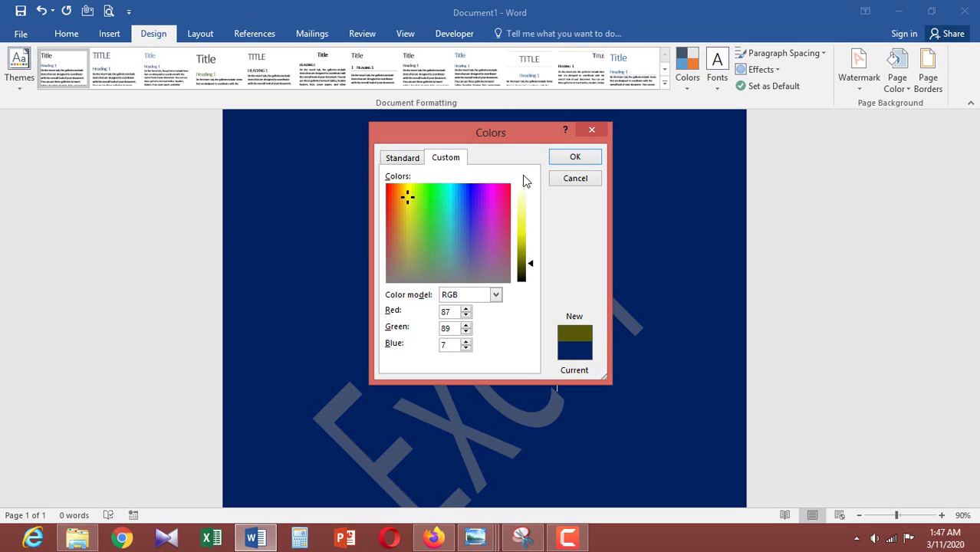
pyautogui.click(574, 157)
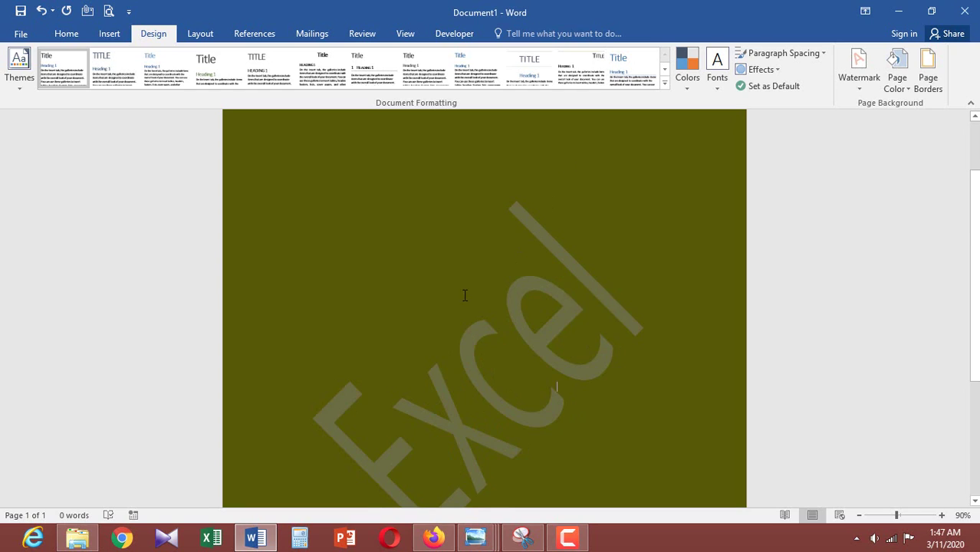
pyautogui.scroll(-3, 462, 293)
pyautogui.scroll(-2, 462, 294)
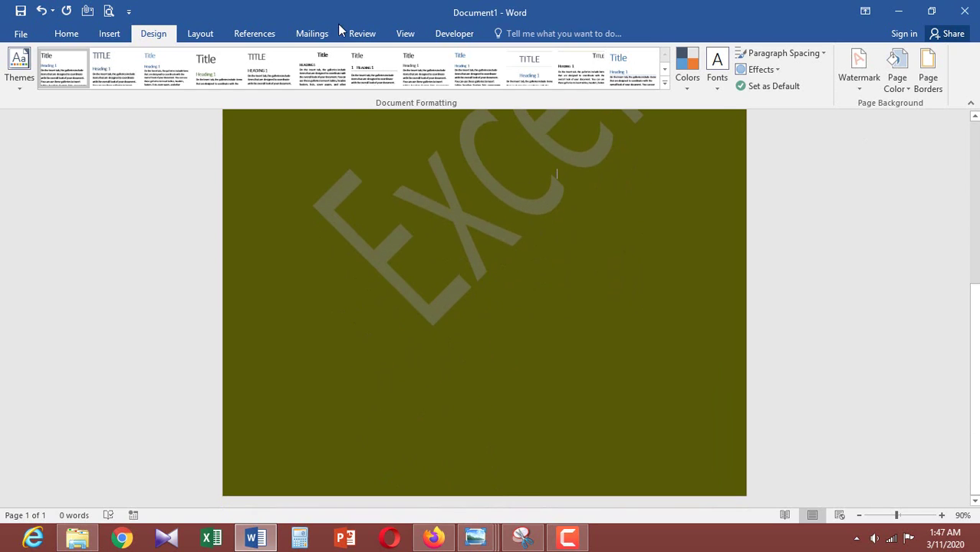
pyautogui.click(41, 11)
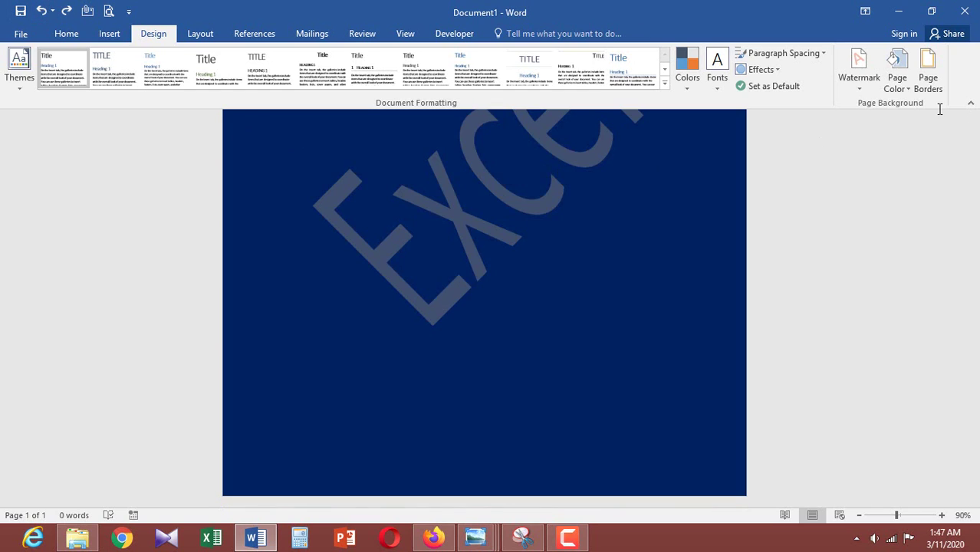
pyautogui.click(897, 90)
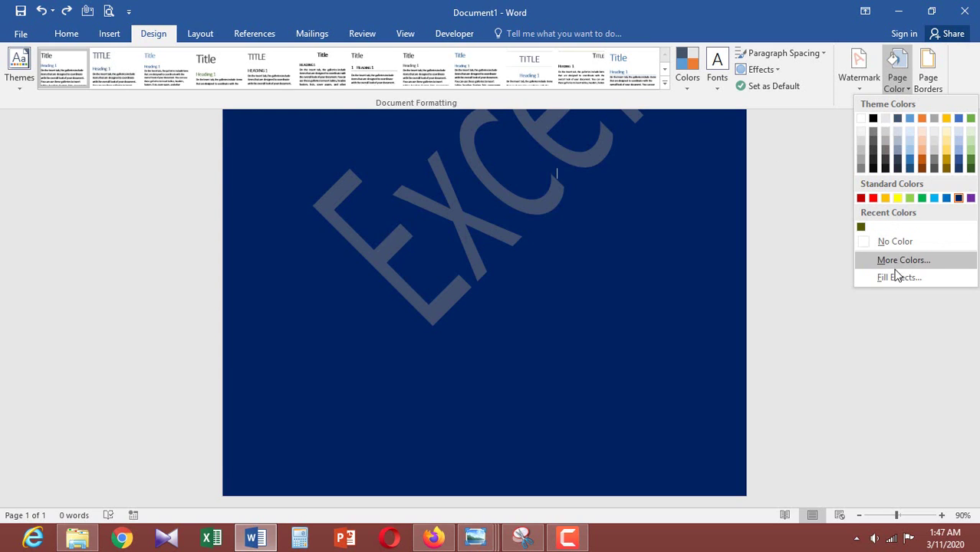
pyautogui.click(898, 277)
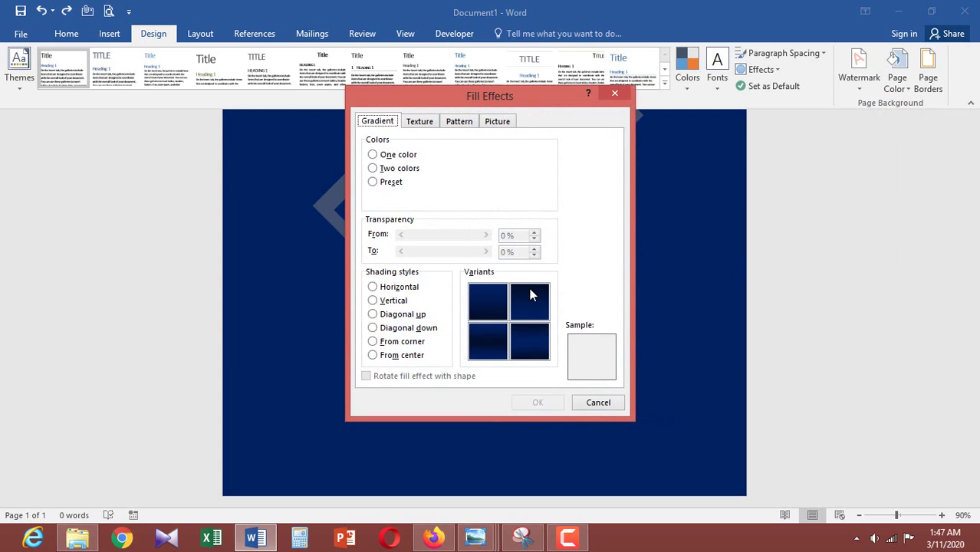
pyautogui.click(426, 122)
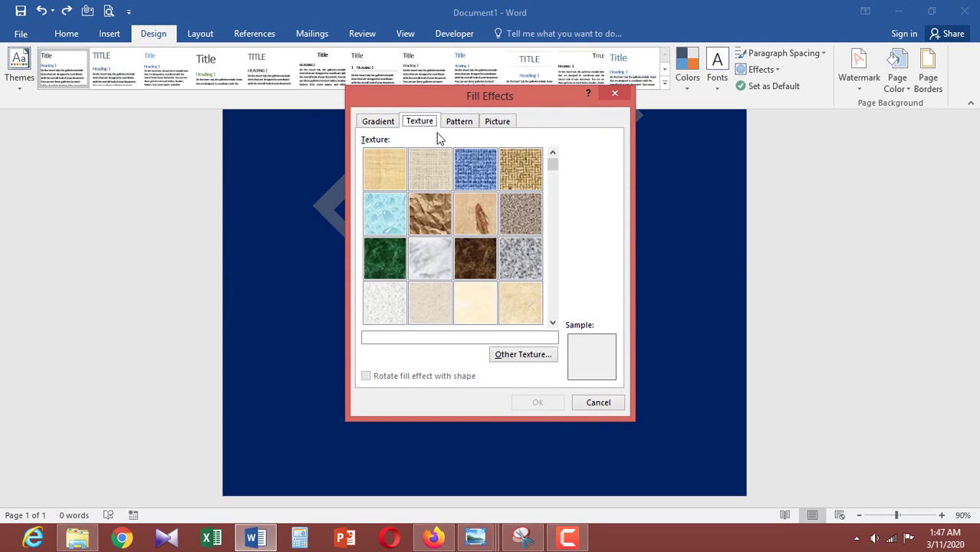
pyautogui.click(460, 122)
pyautogui.click(497, 122)
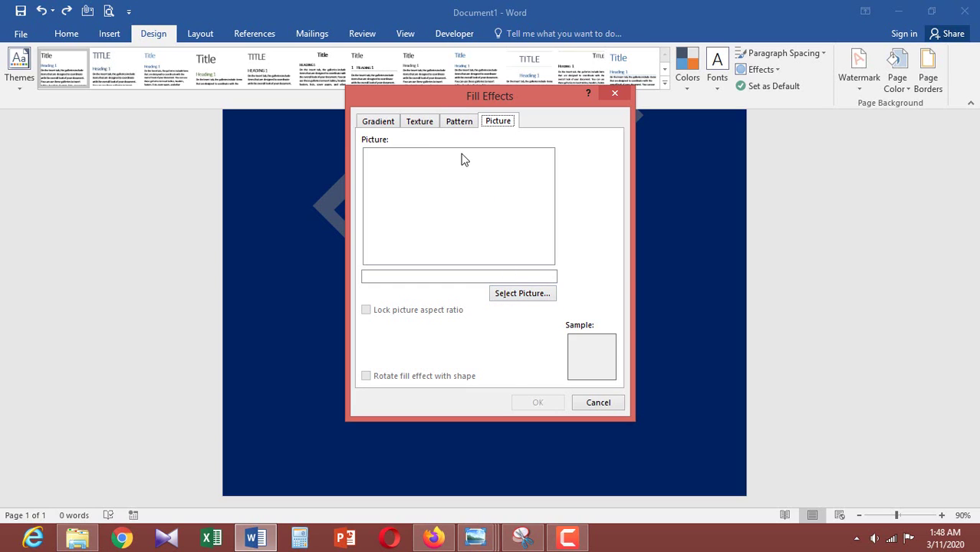
pyautogui.click(453, 125)
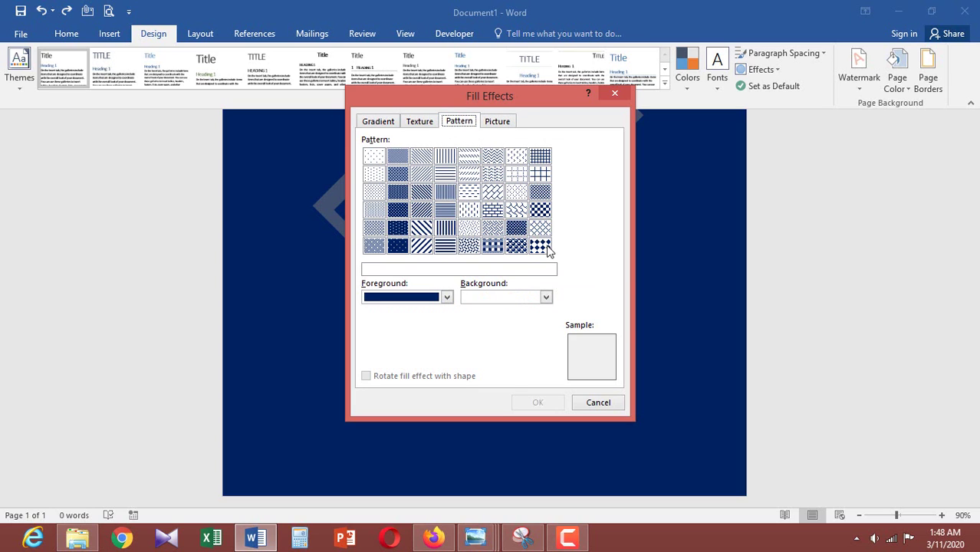
pyautogui.click(542, 245)
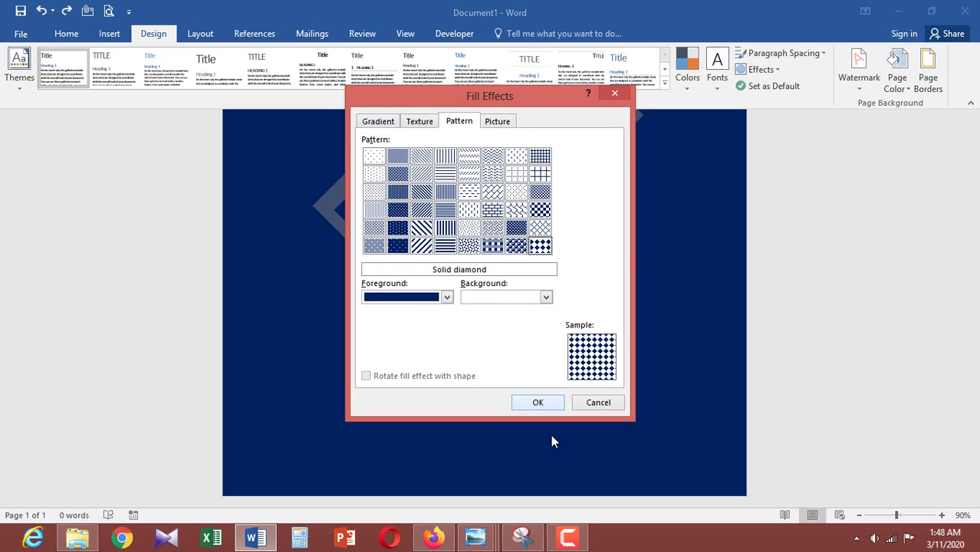
pyautogui.click(537, 405)
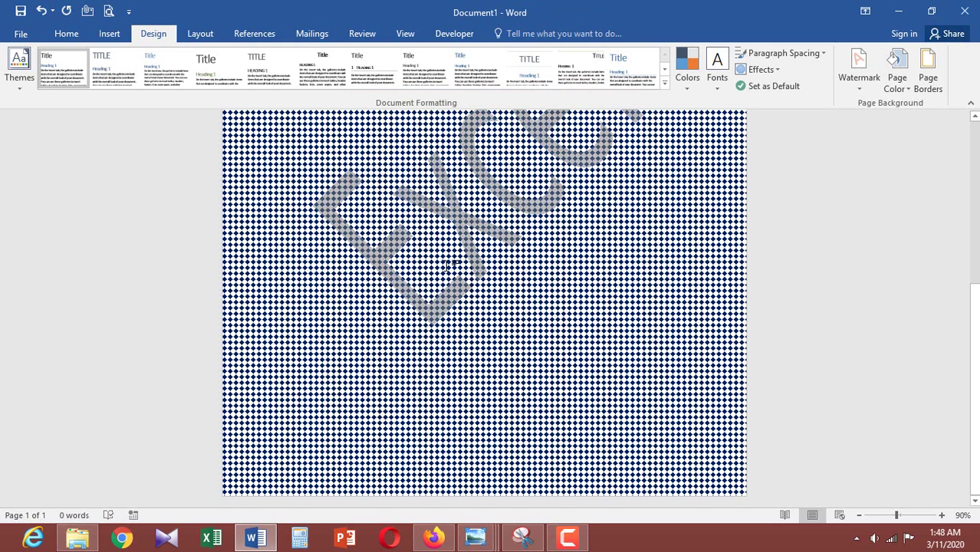
pyautogui.click(42, 11)
# Fill the page background with the Denim texture from Fill Effects.
pyautogui.click(895, 86)
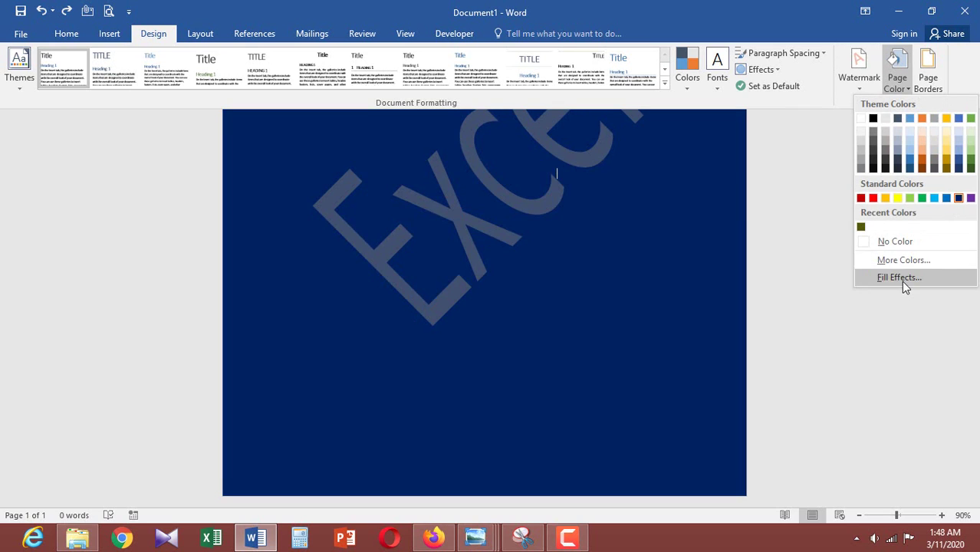
pyautogui.click(899, 277)
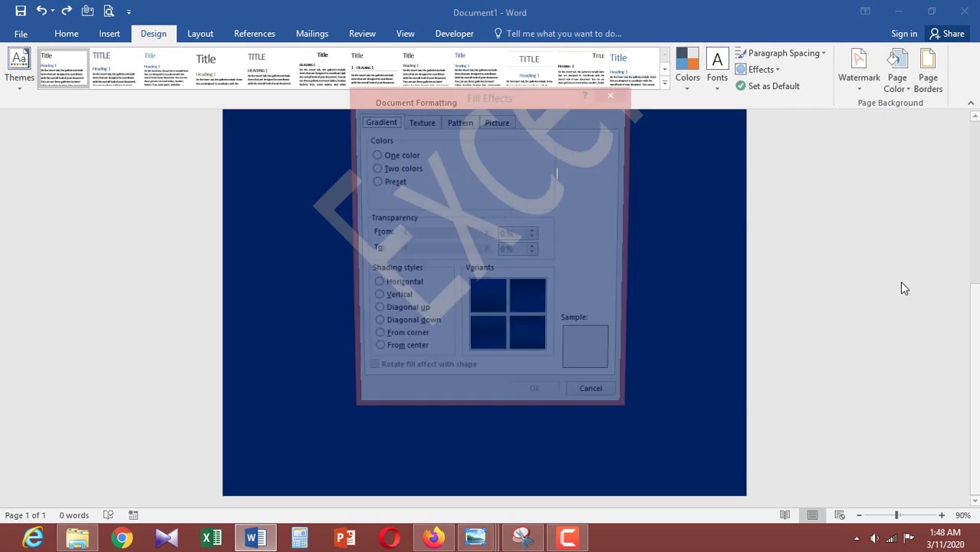
pyautogui.click(428, 123)
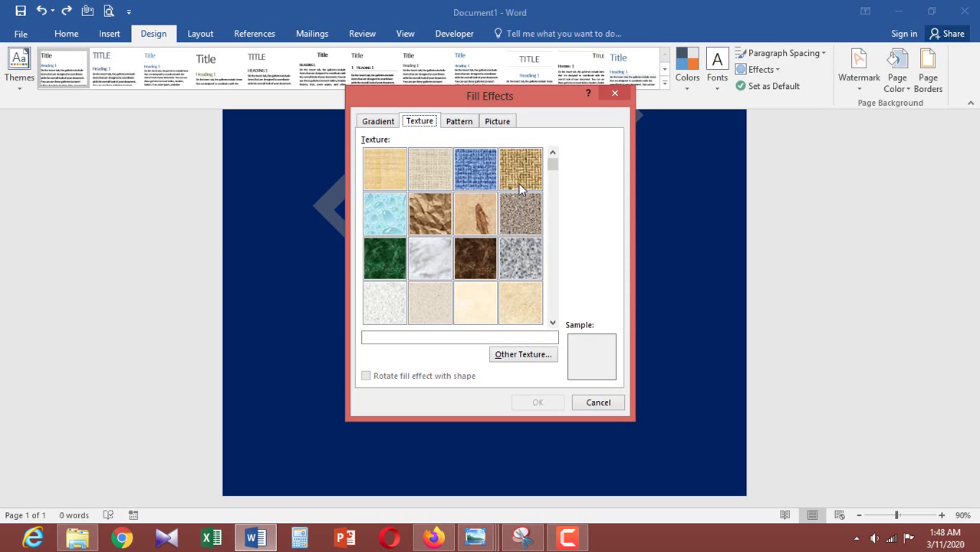
pyautogui.click(481, 172)
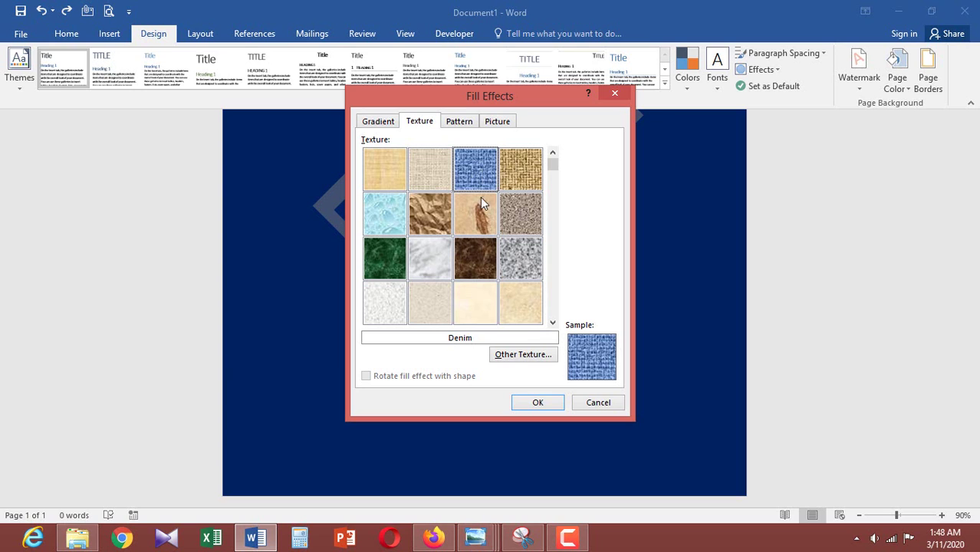
pyautogui.click(538, 403)
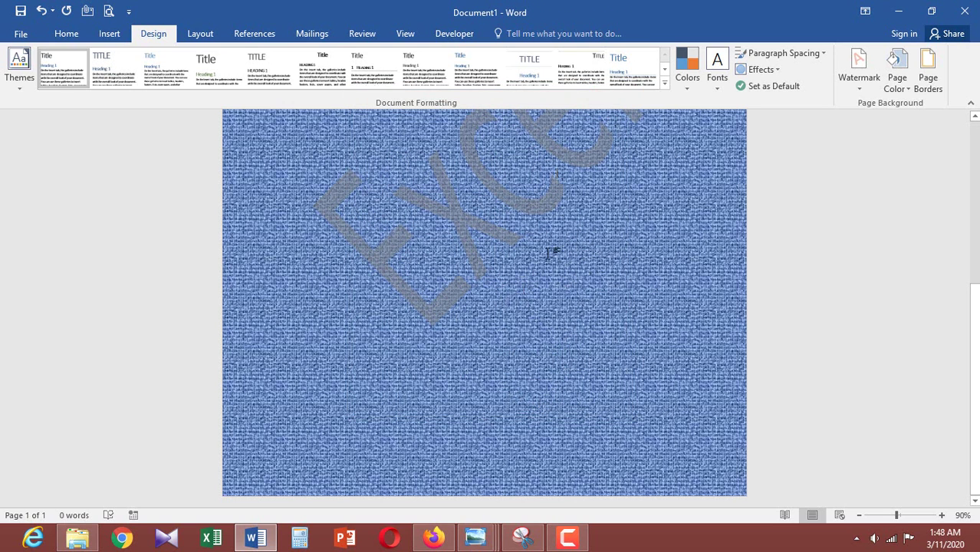
# Review the Fill Effects gradient options and close without changes.
pyautogui.click(856, 92)
pyautogui.click(903, 90)
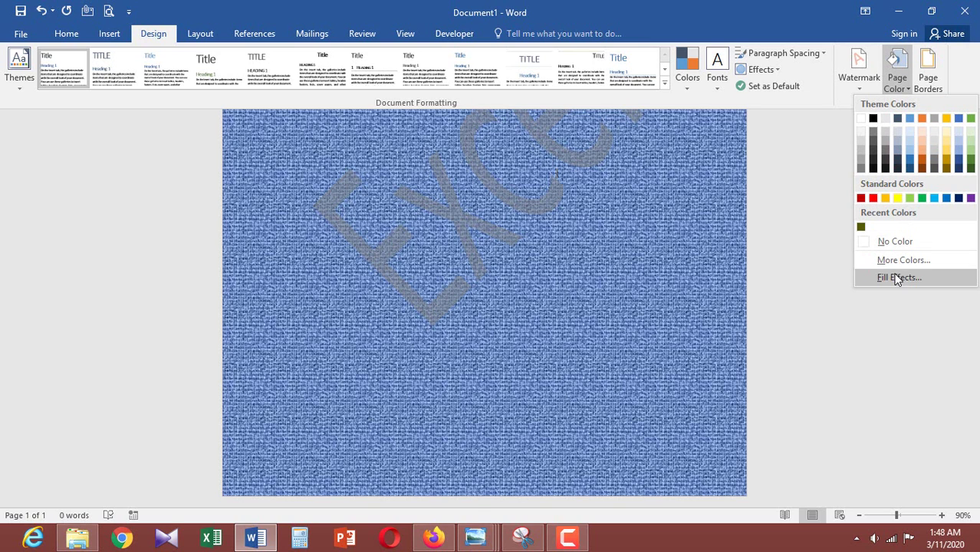
pyautogui.click(894, 278)
pyautogui.click(377, 122)
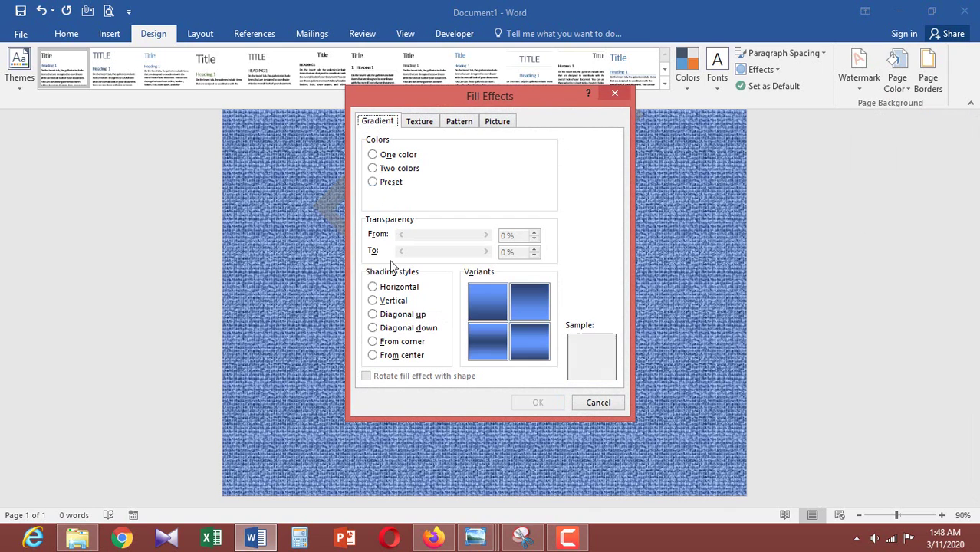
pyautogui.click(614, 93)
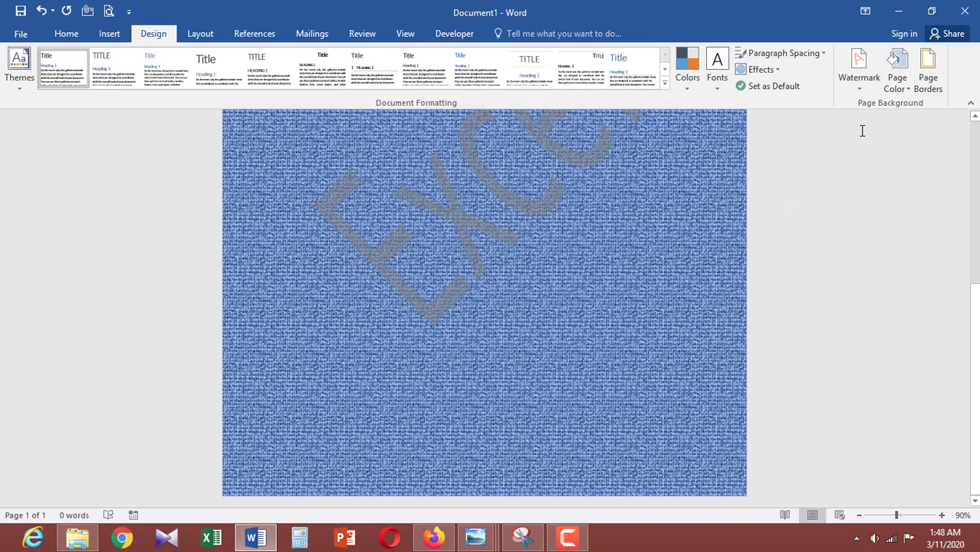